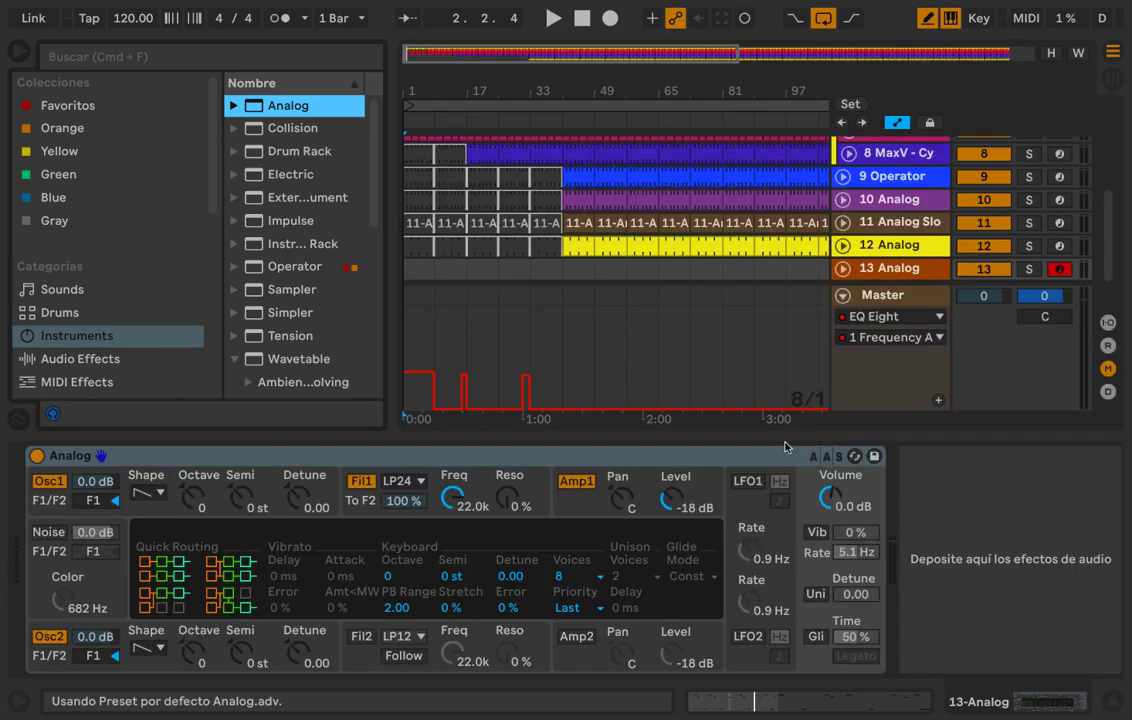
# Step: Make the Analog synth on track 13 noise-only by turning off both oscillators, enabling Noise and setting its color to 22.0 kHz
pyautogui.scroll(-1, 757, 278)
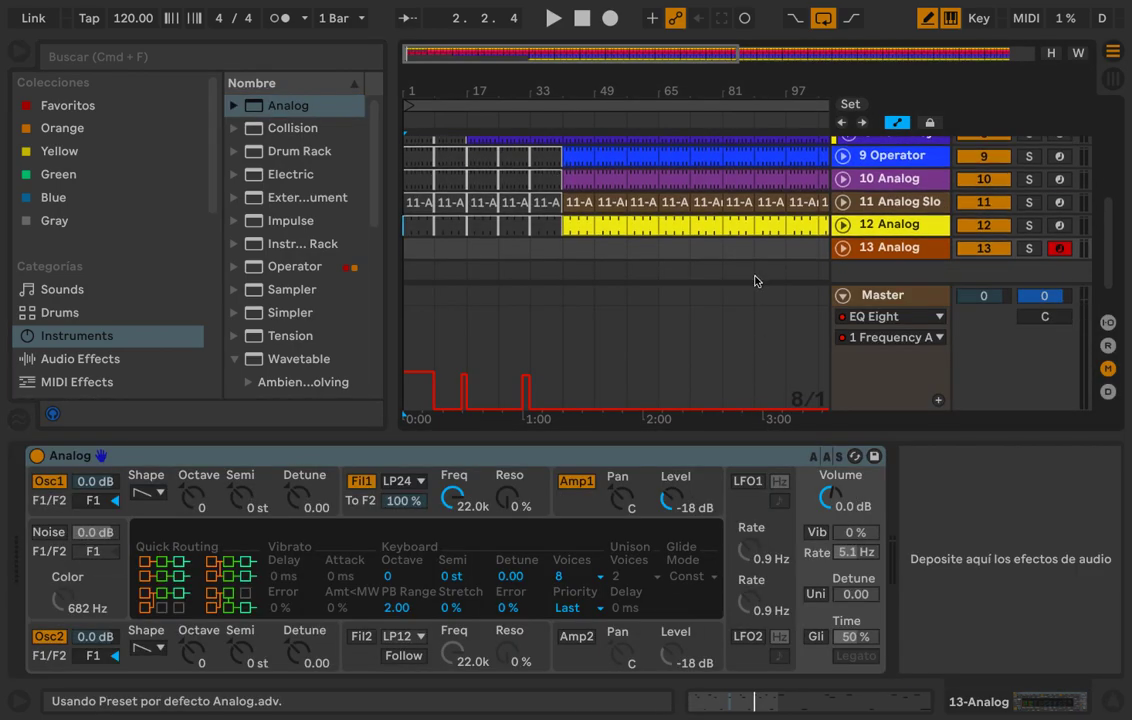
pyautogui.press('a')
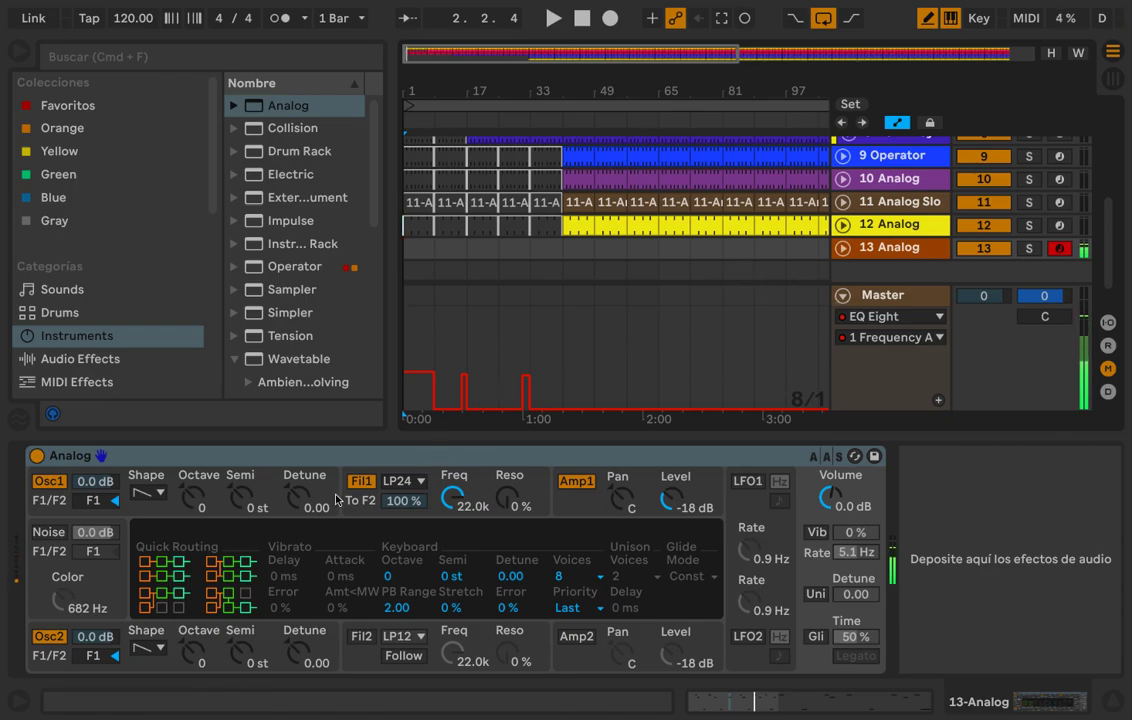
pyautogui.click(60, 484)
pyautogui.click(58, 632)
pyautogui.click(48, 532)
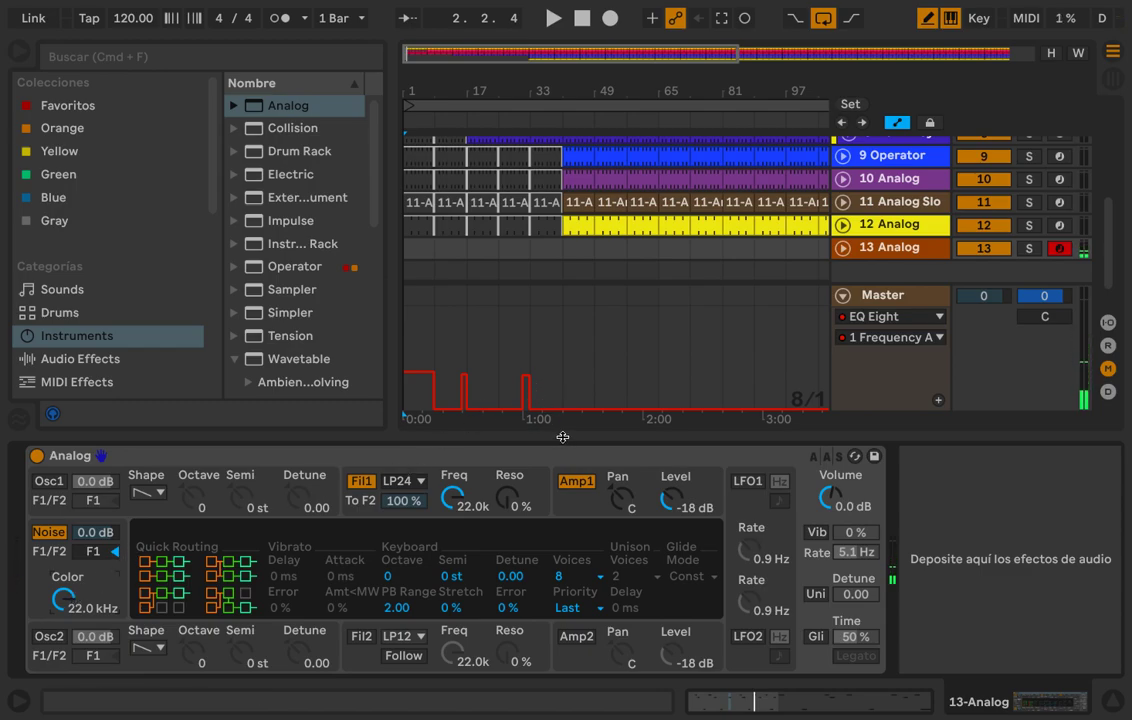
# Step: Add the Echo effect after Analog with feedback at 76%, reverb at 57% and dry/wet at 40%
pyautogui.scroll(-1, 280, 262)
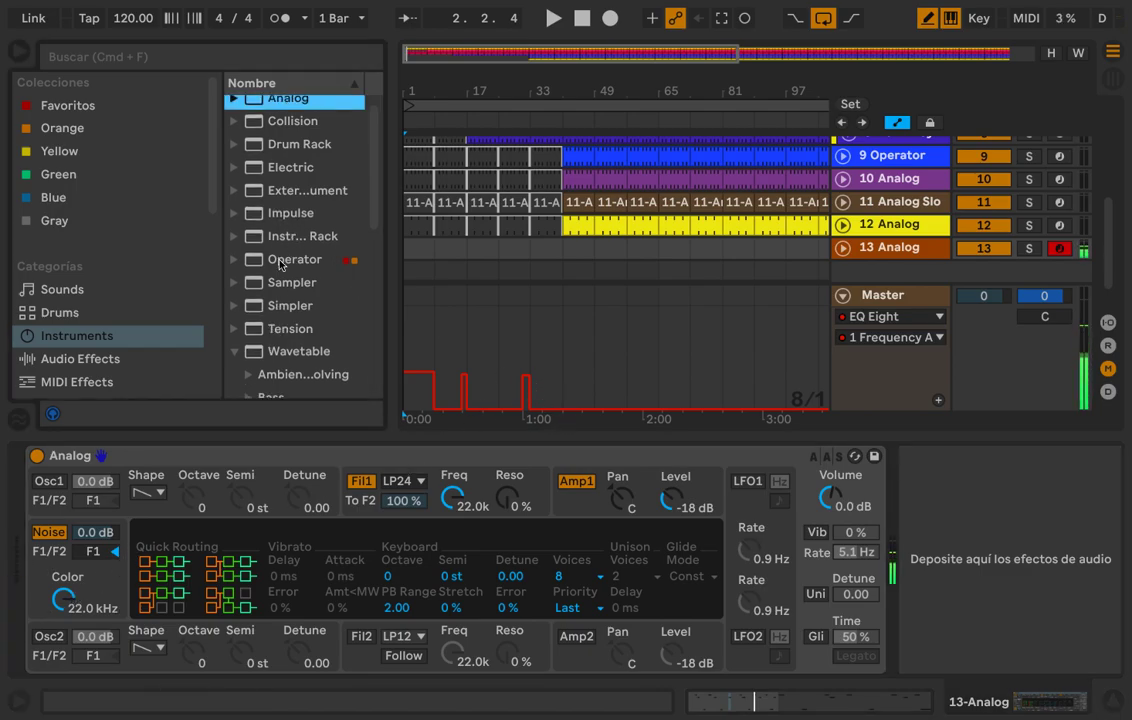
pyautogui.click(104, 360)
pyautogui.doubleClick(289, 136)
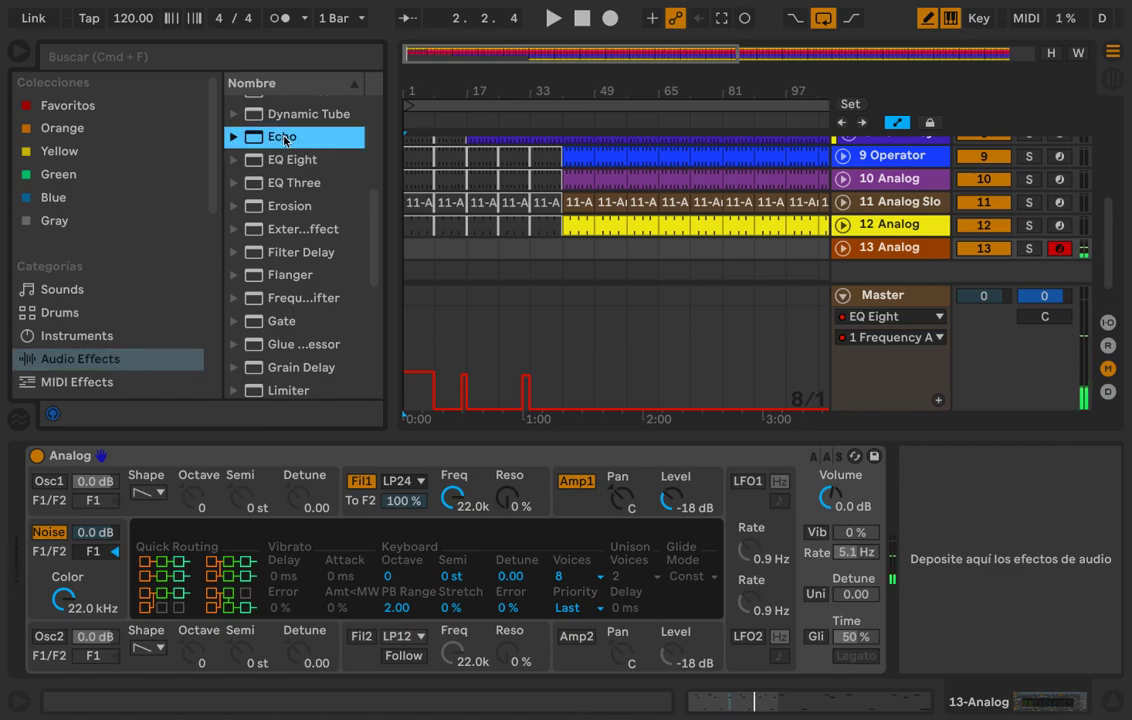
pyautogui.moveTo(1075, 637); pyautogui.dragTo(1074, 665)
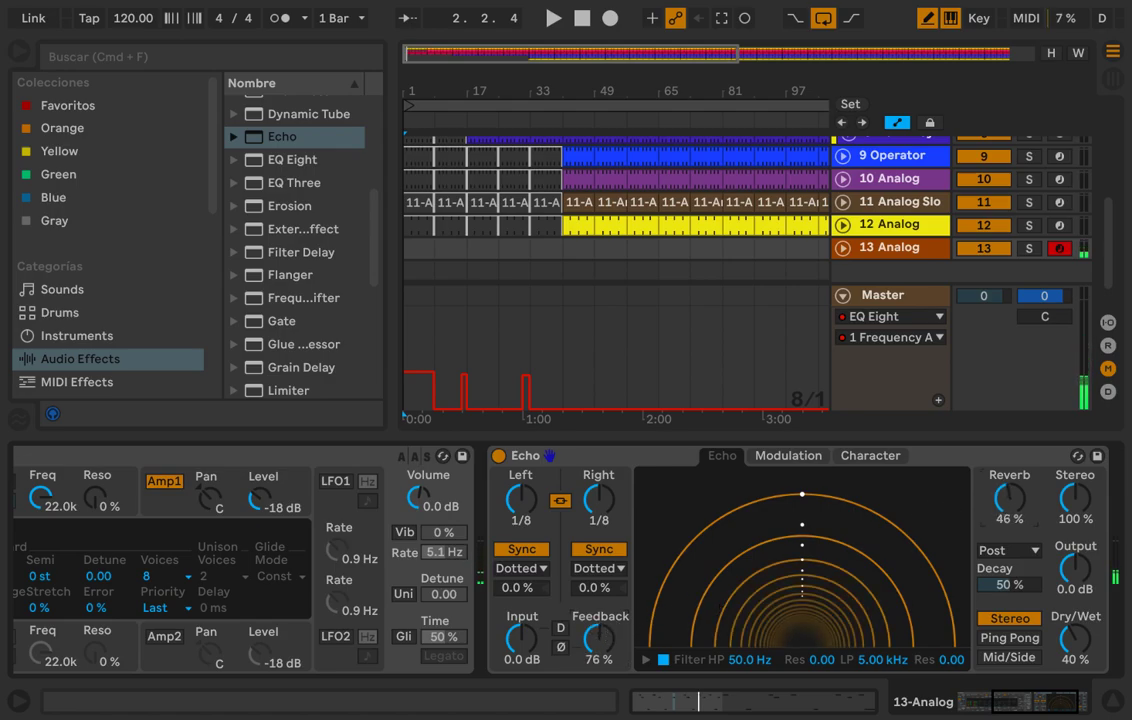
# Step: Examine the envelope and modulation settings of filter 1 and amp 1 in Analog
pyautogui.click(980, 705)
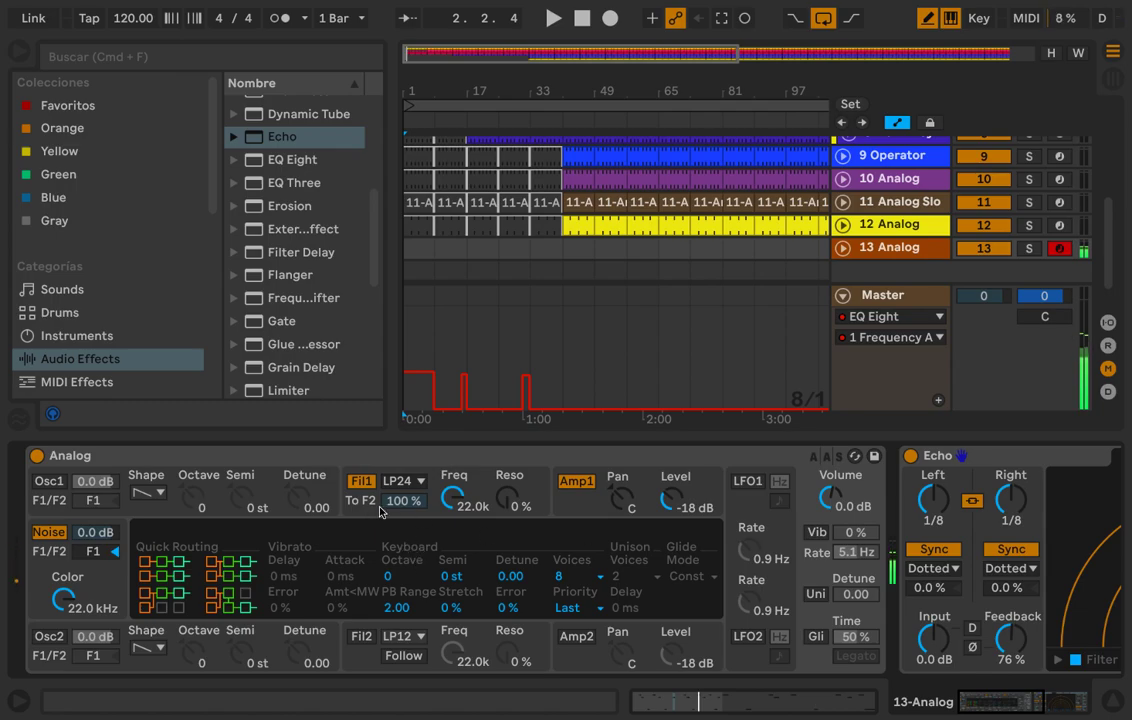
pyautogui.click(365, 508)
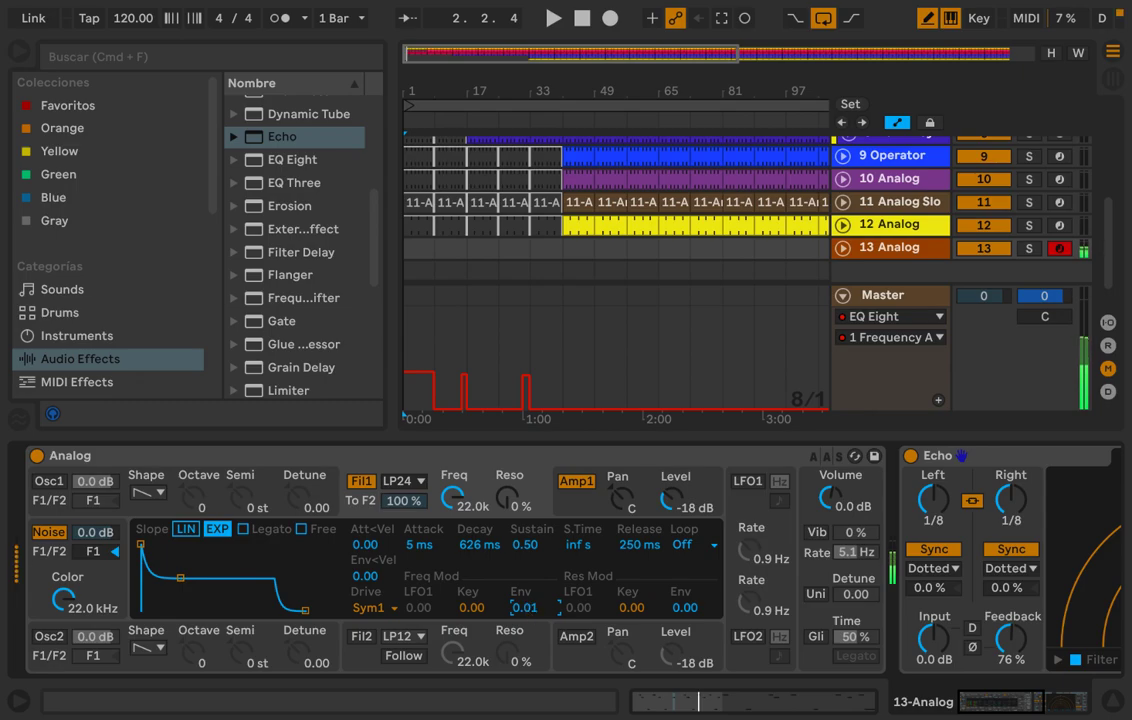
pyautogui.click(570, 513)
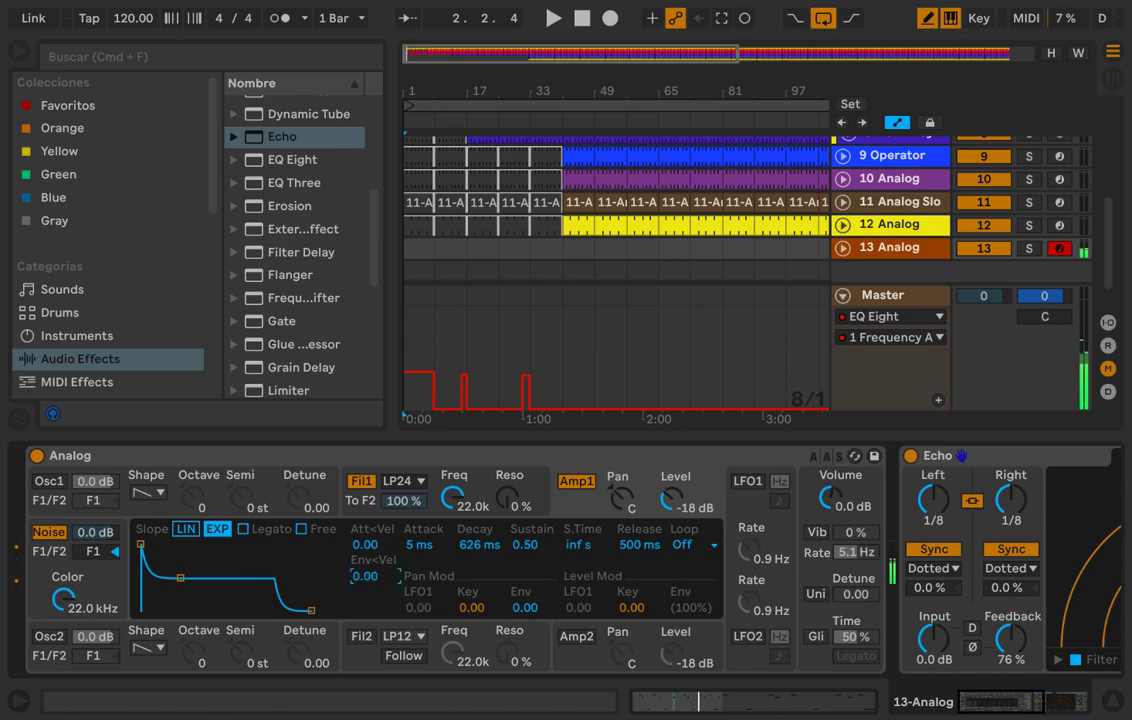
# Step: Automate Analog's F1 Freq on track 13: fall from high at the start to 99 Hz at bar 9, peak at bar 17, fall by bar 25
pyautogui.moveTo(447, 502); pyautogui.dragTo(447, 545)
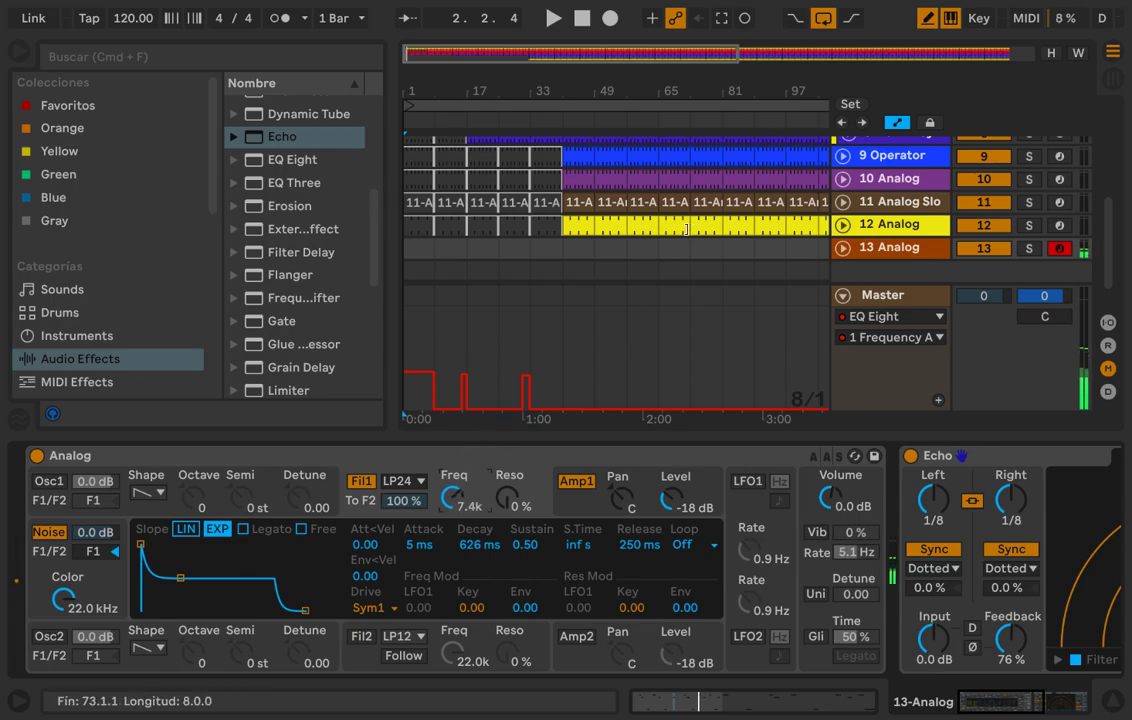
pyautogui.click(843, 248)
pyautogui.scroll(-2, 716, 256)
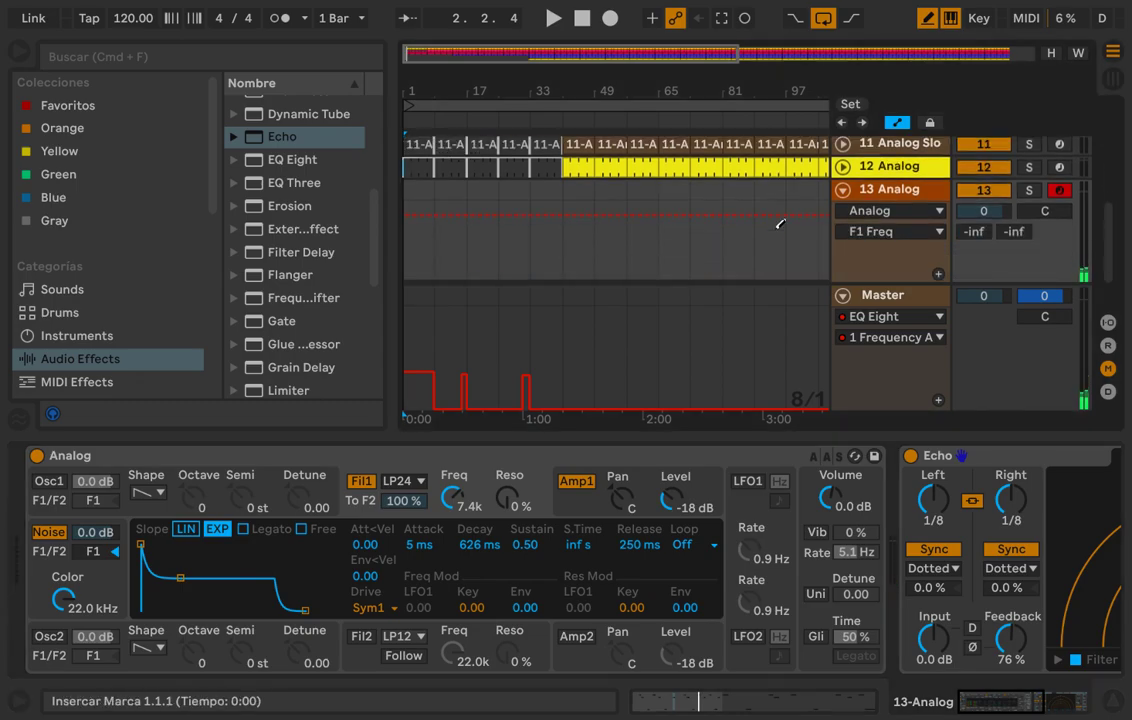
pyautogui.scroll(-1, 716, 256)
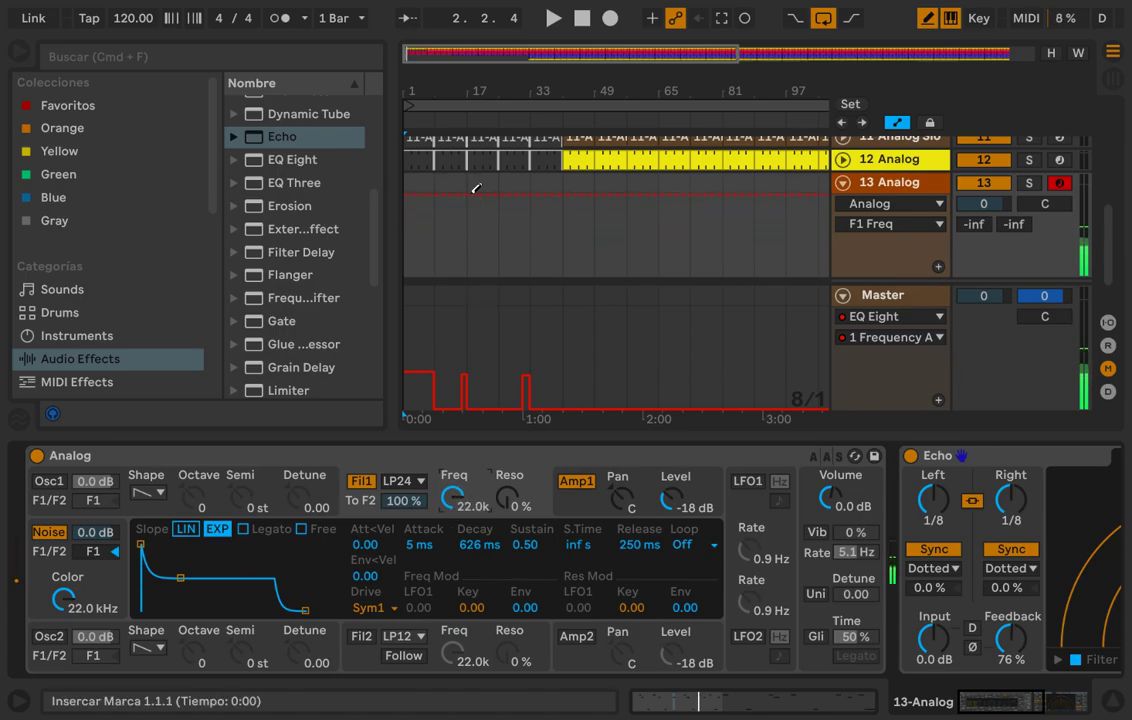
pyautogui.moveTo(468, 193); pyautogui.dragTo(434, 262)
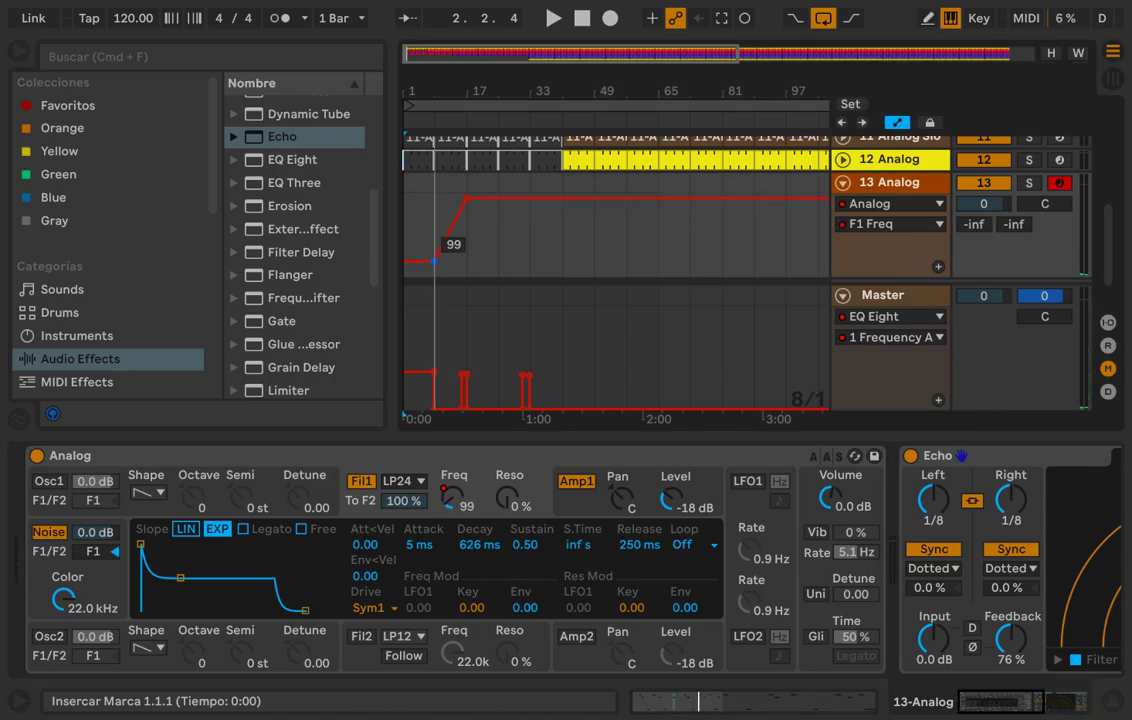
pyautogui.moveTo(505, 197); pyautogui.dragTo(498, 264)
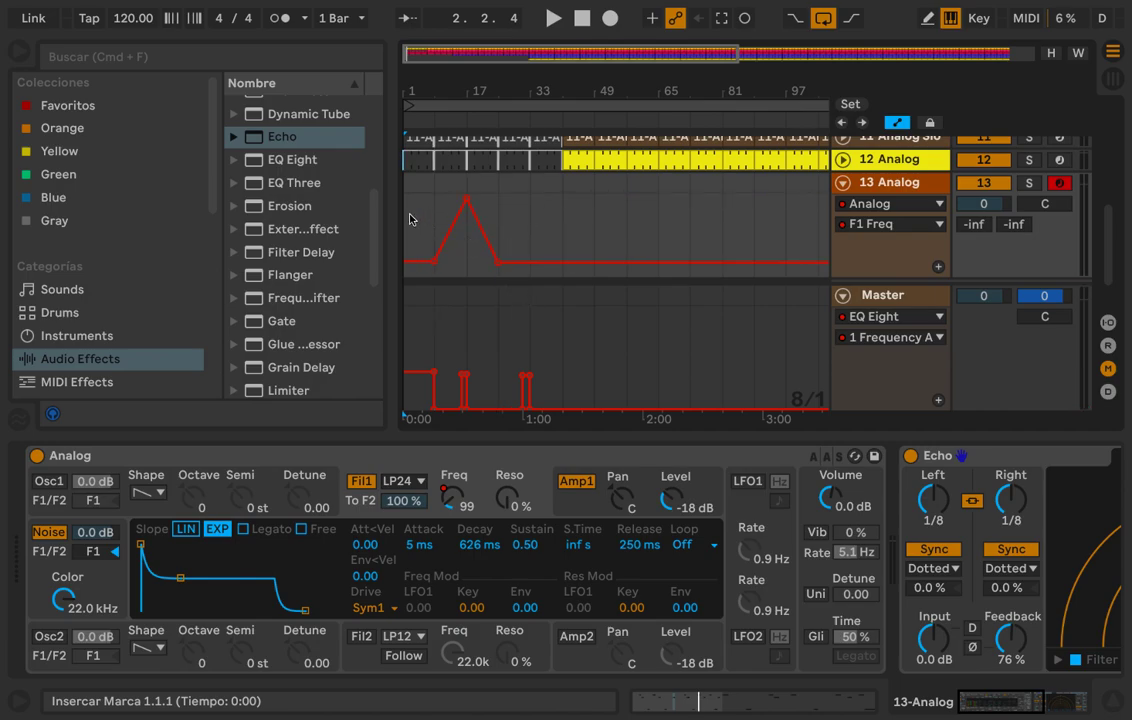
pyautogui.moveTo(405, 260); pyautogui.dragTo(406, 211)
pyautogui.press('space')
# Step: Insert a MIDI clip on track 13 from bar 1 to bar 41 and shorten its loop to one bar
pyautogui.scroll(2, 493, 237)
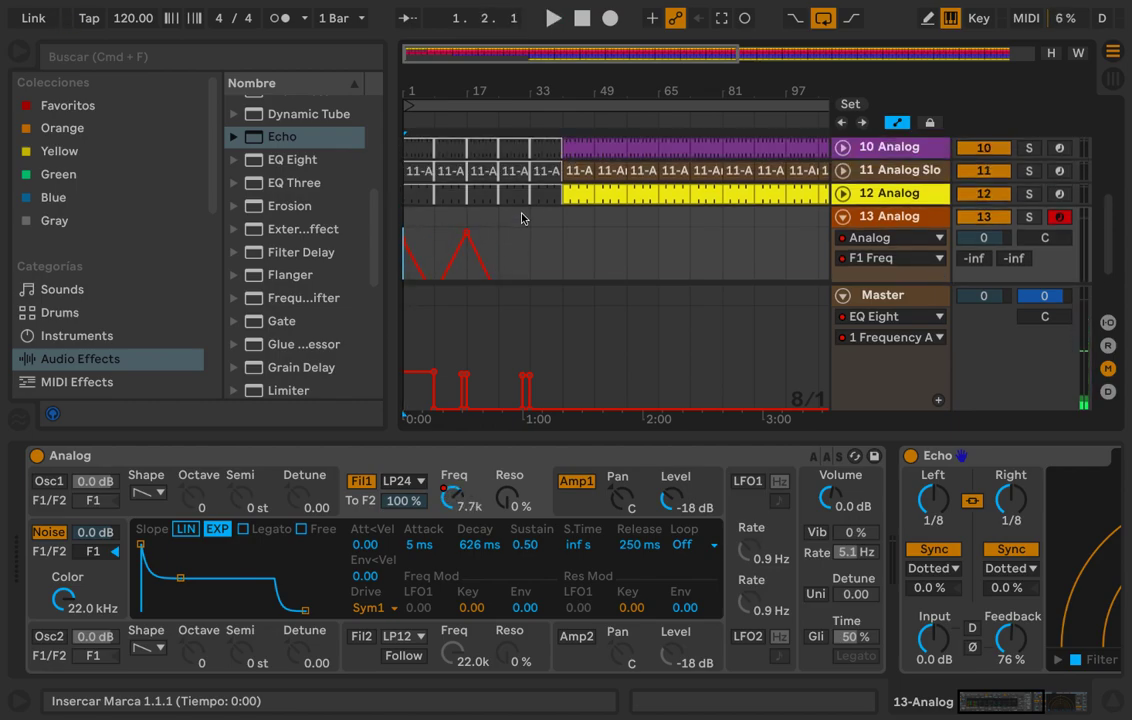
pyautogui.moveTo(561, 220); pyautogui.dragTo(435, 218)
pyautogui.rightClick(435, 218)
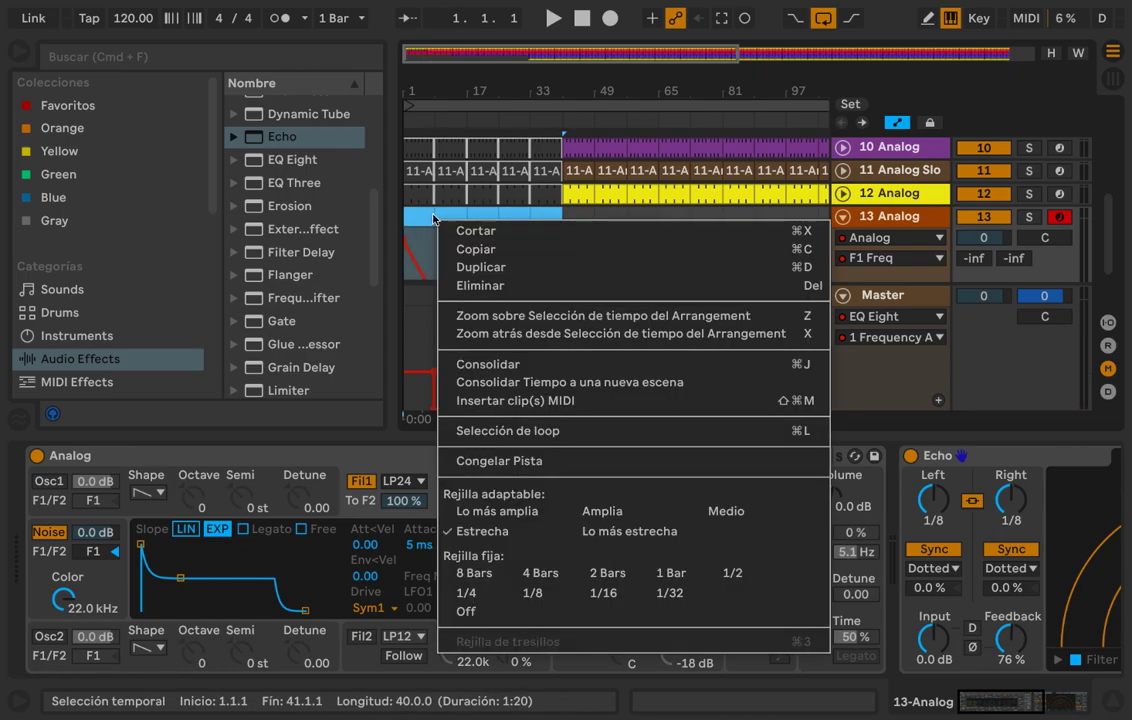
pyautogui.click(500, 400)
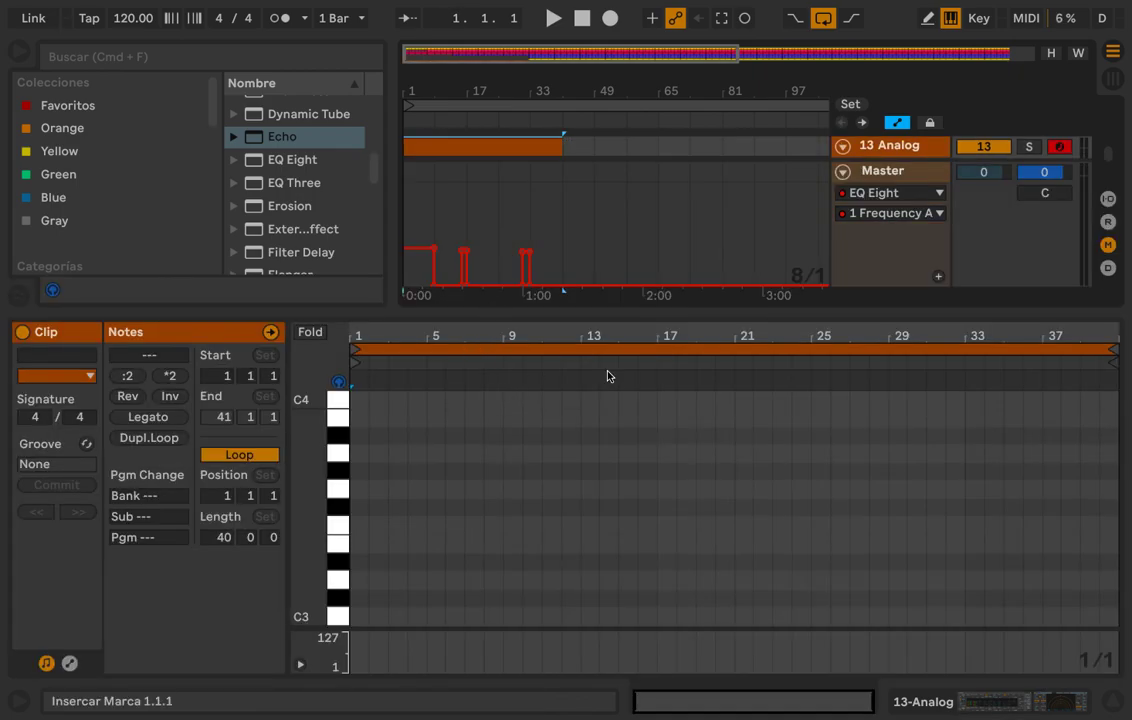
pyautogui.moveTo(1112, 351)
pyautogui.mouseDown()
pyautogui.moveTo(708, 288)
pyautogui.moveTo(492, 294)
pyautogui.moveTo(343, 249)
pyautogui.moveTo(367, 286)
pyautogui.mouseUp()
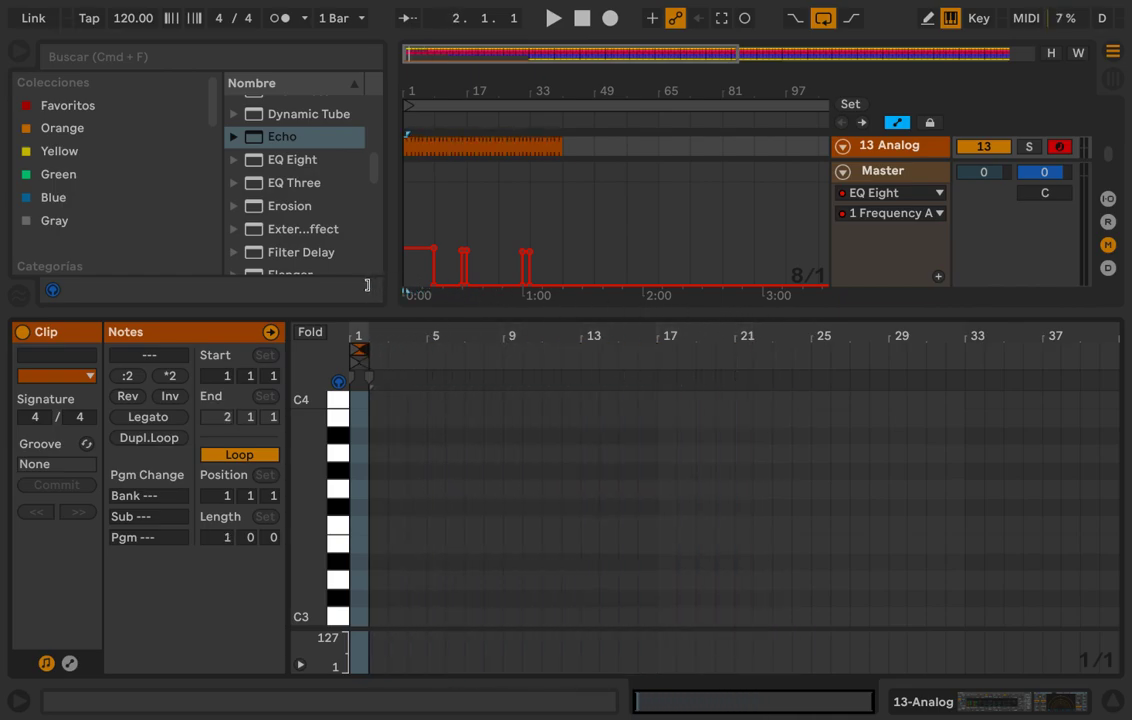
# Step: Draw a one-bar C3 note in the looped clip, close the clip editor and play the arrangement
pyautogui.click(360, 619)
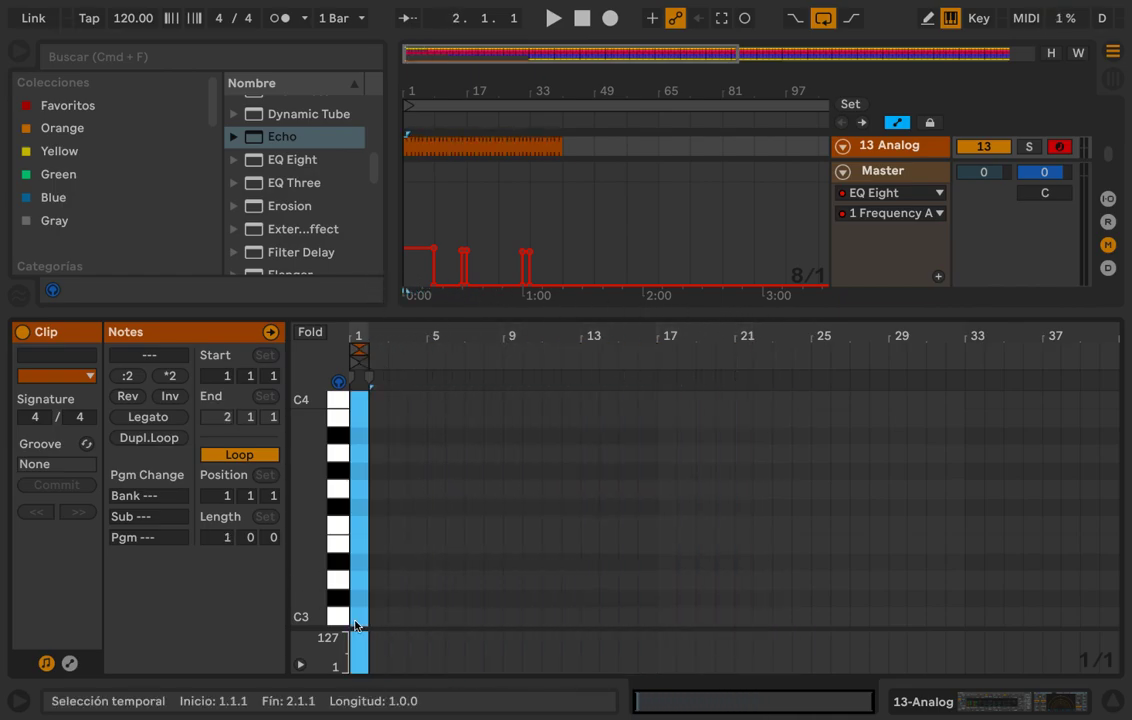
pyautogui.press('b')
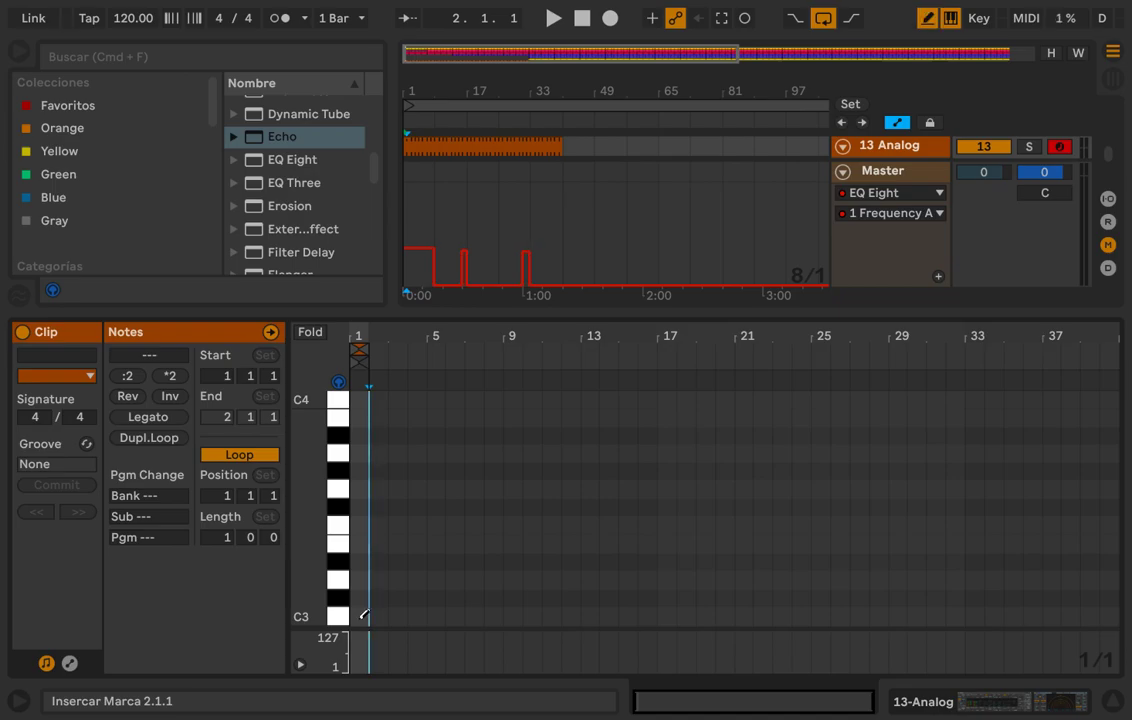
pyautogui.click(360, 617)
pyautogui.press('super+alt+l')
pyautogui.press('space')
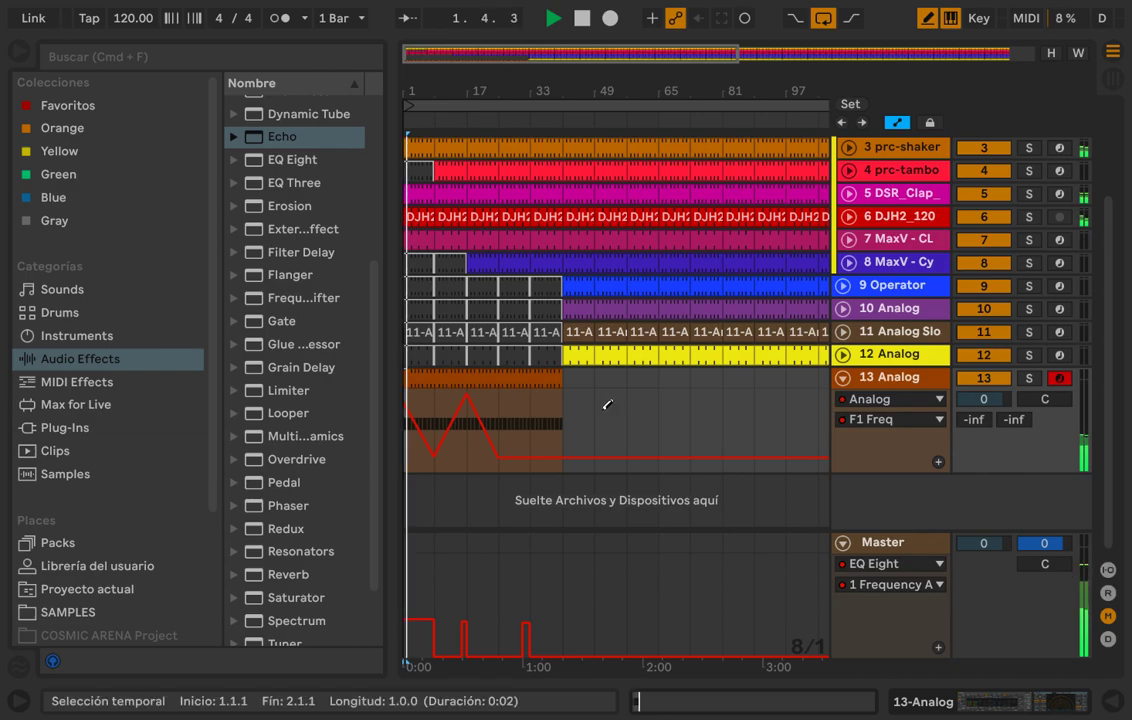
# Step: Reshape the opening descent of the F1 Freq automation into a steep curve that flattens before bar 9, and play it from the start
pyautogui.moveTo(420, 75); pyautogui.dragTo(470, 423)
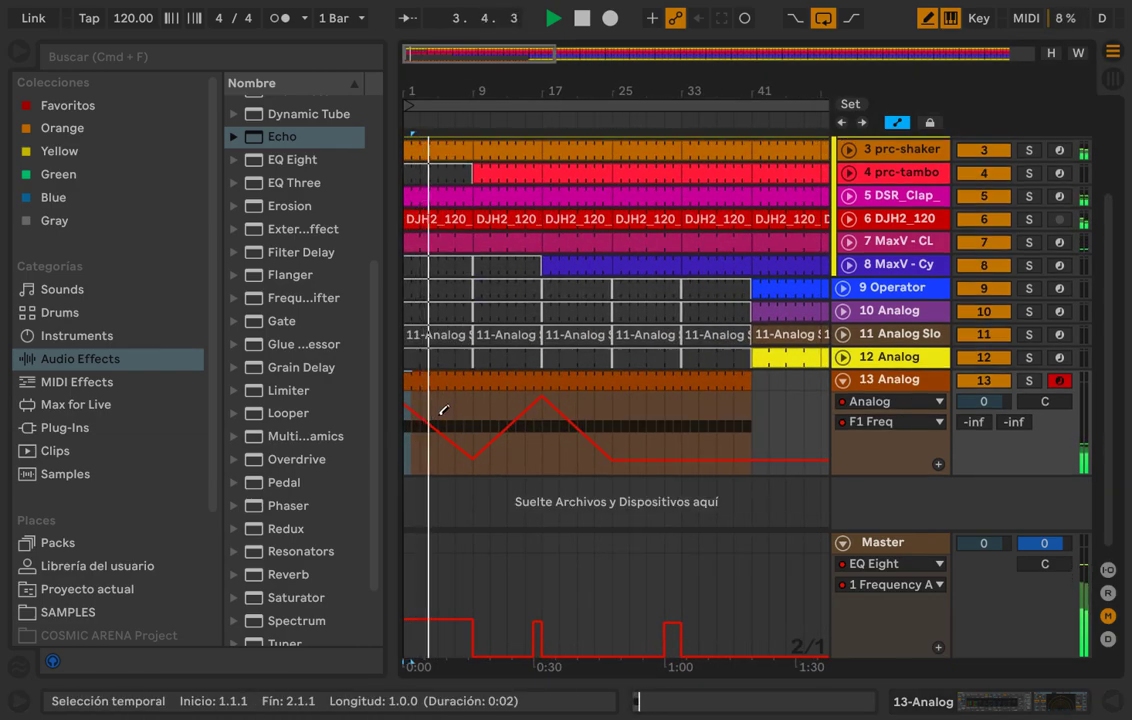
pyautogui.moveTo(406, 408); pyautogui.dragTo(406, 399)
pyautogui.press('space')
pyautogui.press('space')
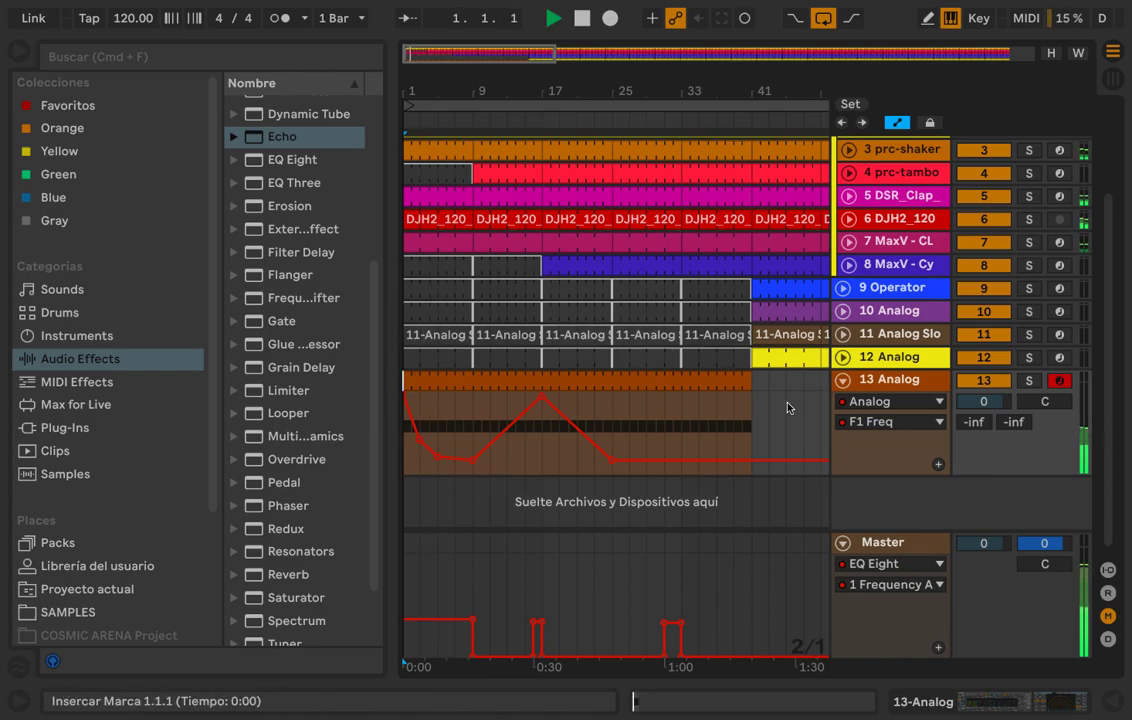
# Step: Insert EQ Eight between Analog and Echo with a steep low cut at 69.6 Hz and Q 0.49, and play the track
pyautogui.hotkey('shift', 'Tab')
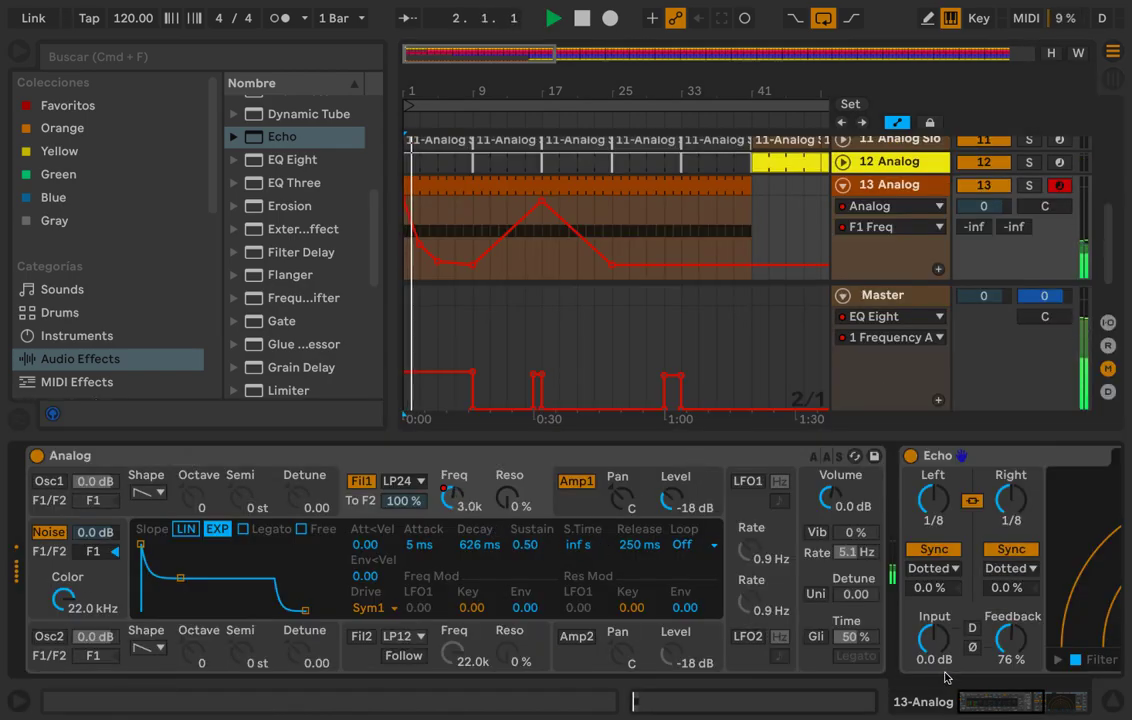
pyautogui.moveTo(1006, 710); pyautogui.dragTo(1069, 711)
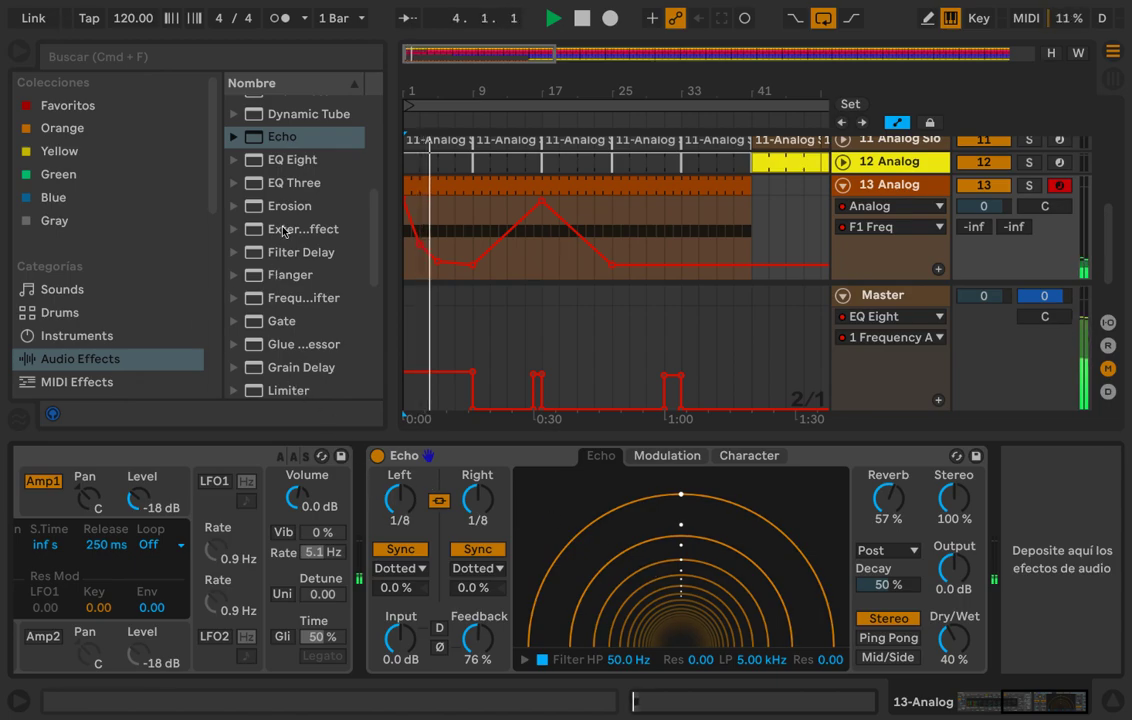
pyautogui.moveTo(282, 166); pyautogui.dragTo(392, 531)
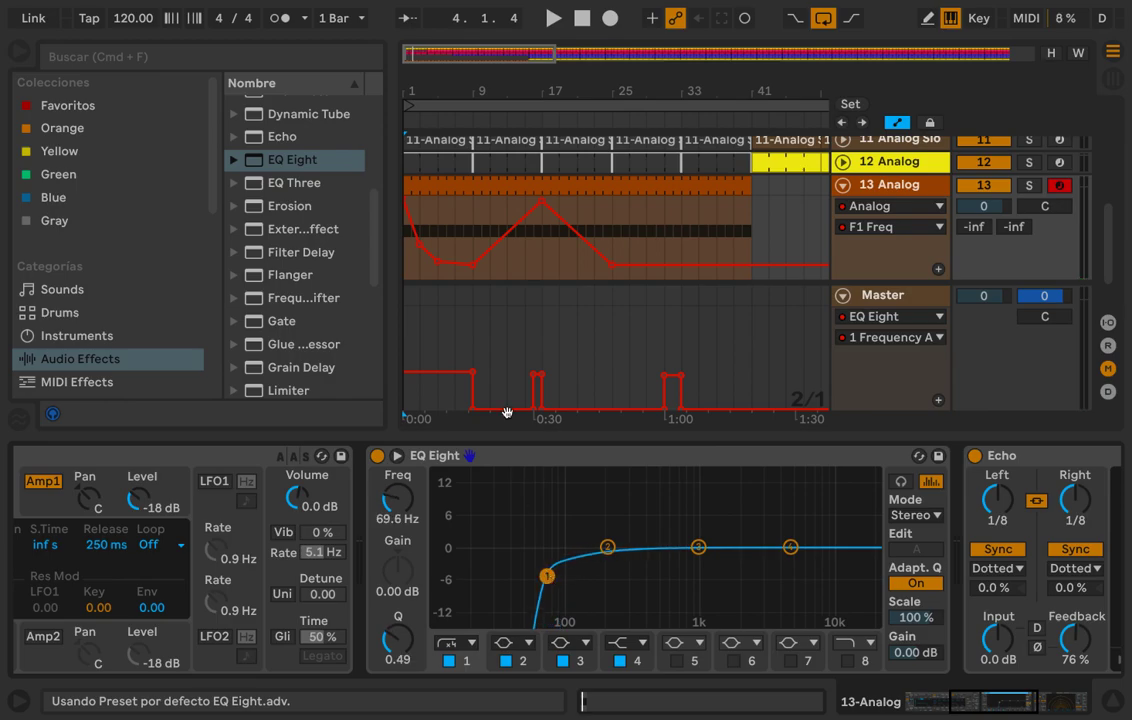
pyautogui.press('space')
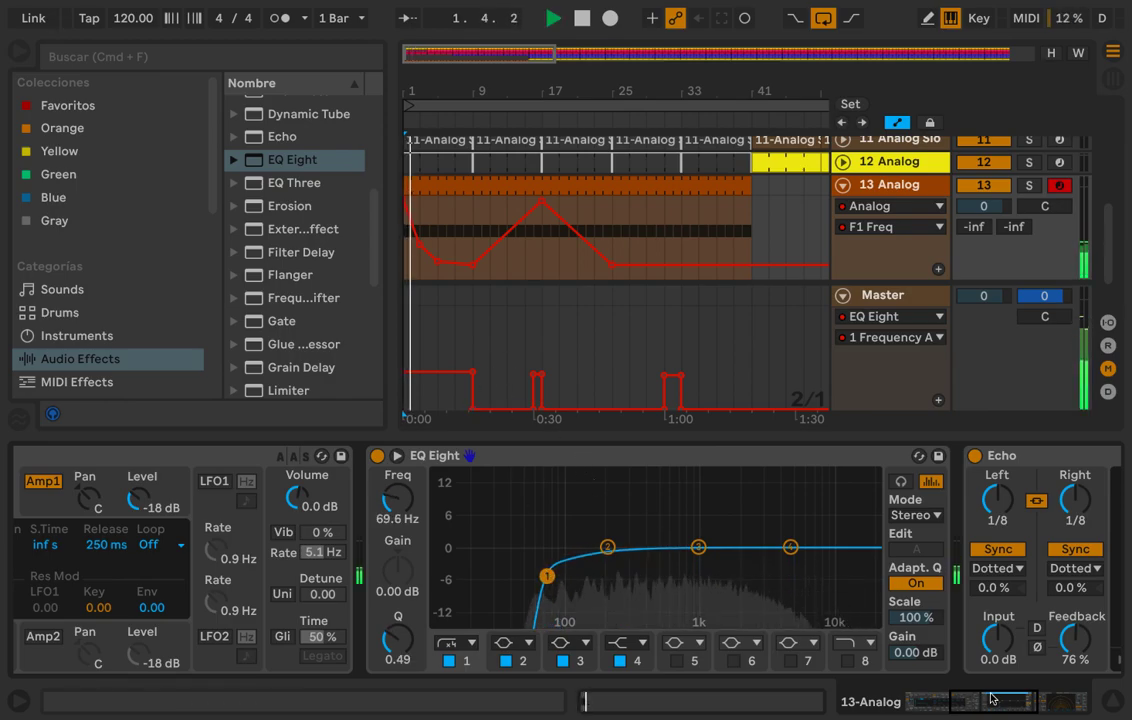
# Step: Test Echo's feedback up to 125% during playback, set it to 69% and stop the transport
pyautogui.moveTo(989, 699); pyautogui.dragTo(1021, 699)
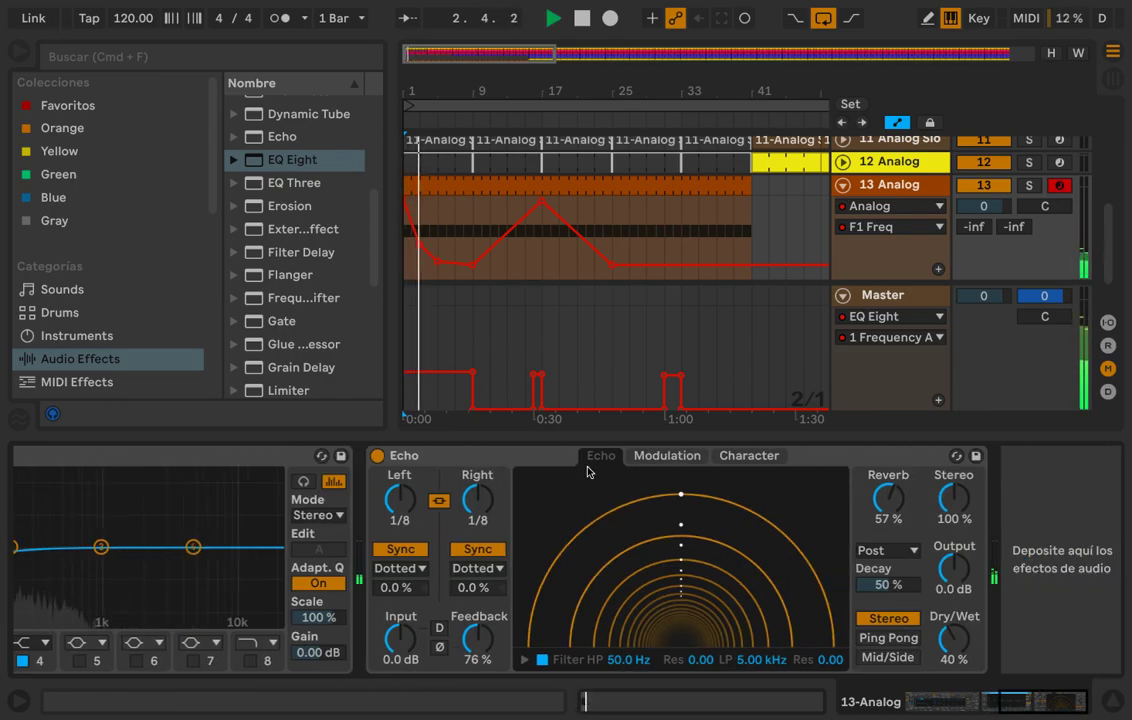
pyautogui.moveTo(478, 640); pyautogui.dragTo(477, 590)
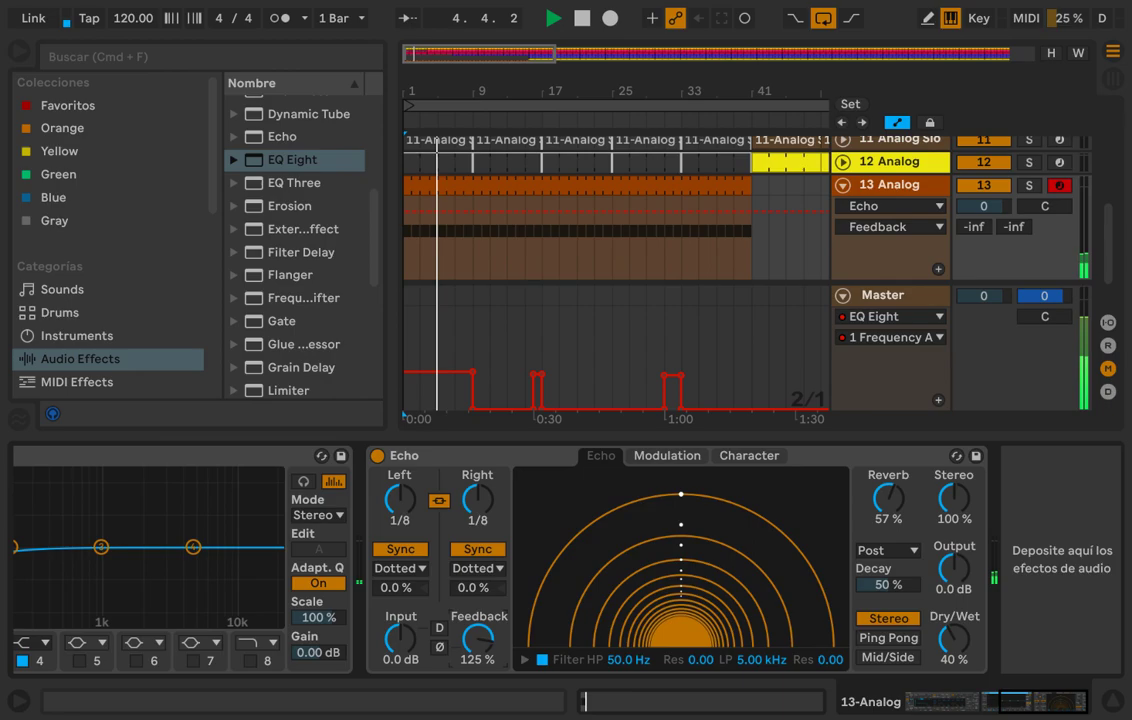
pyautogui.moveTo(478, 591); pyautogui.dragTo(485, 531)
pyautogui.click(458, 404)
pyautogui.press('space')
pyautogui.click(610, 20)
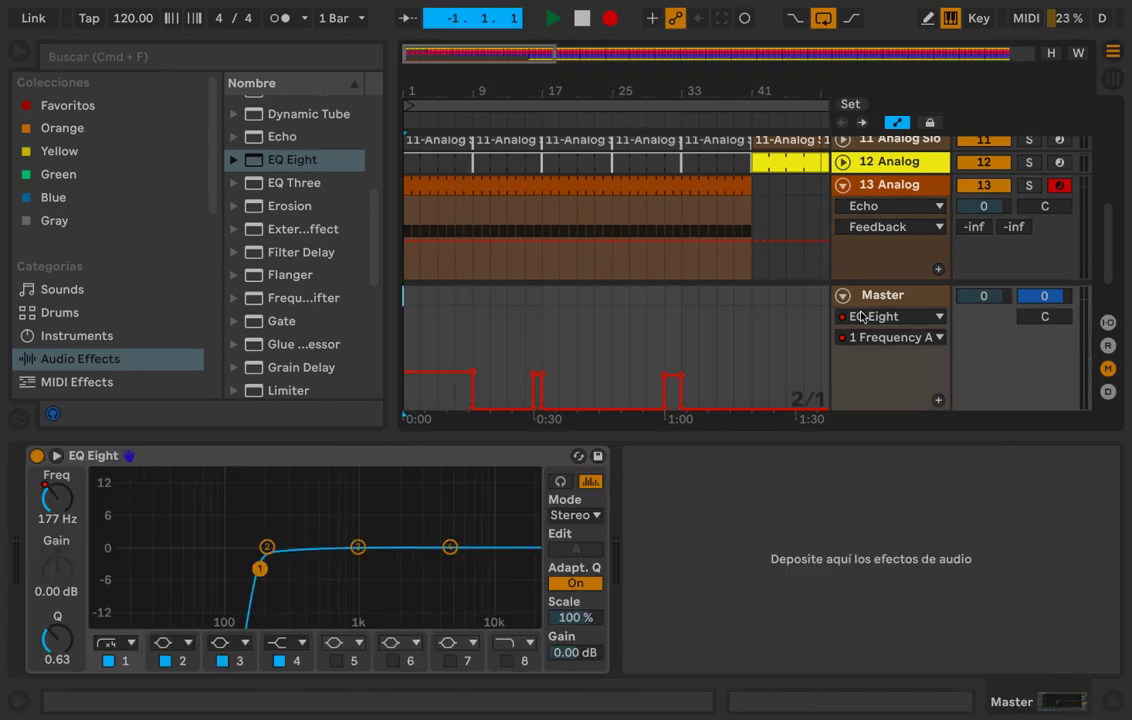
pyautogui.press('Up')
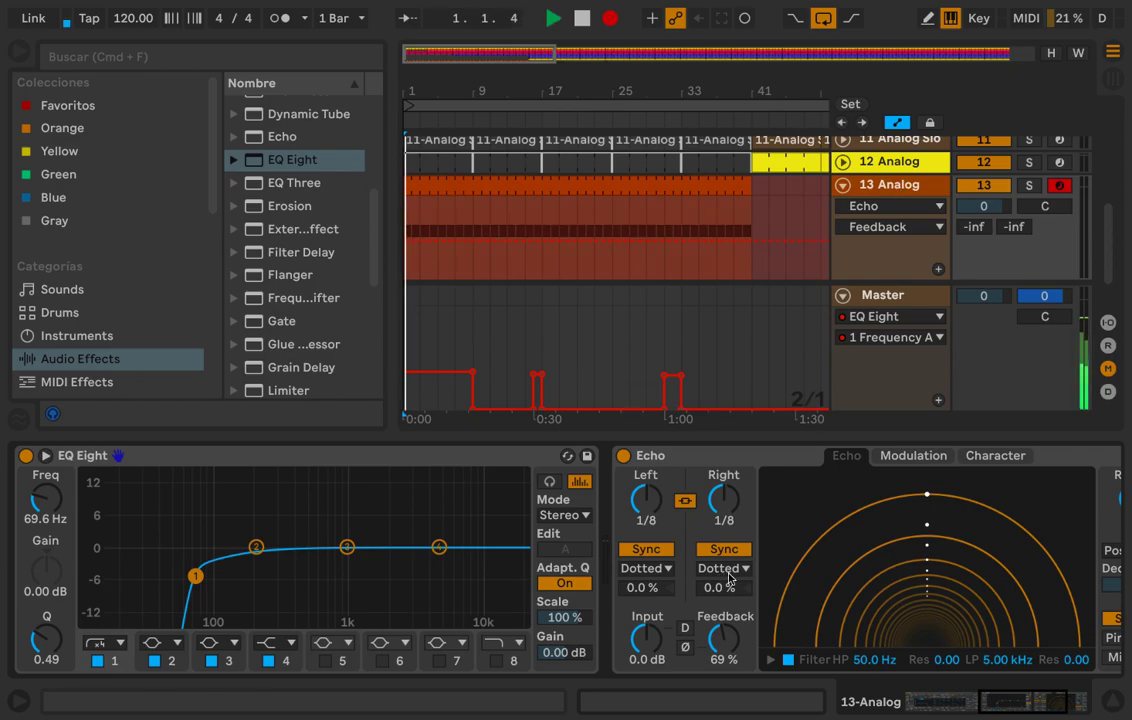
pyautogui.press('space')
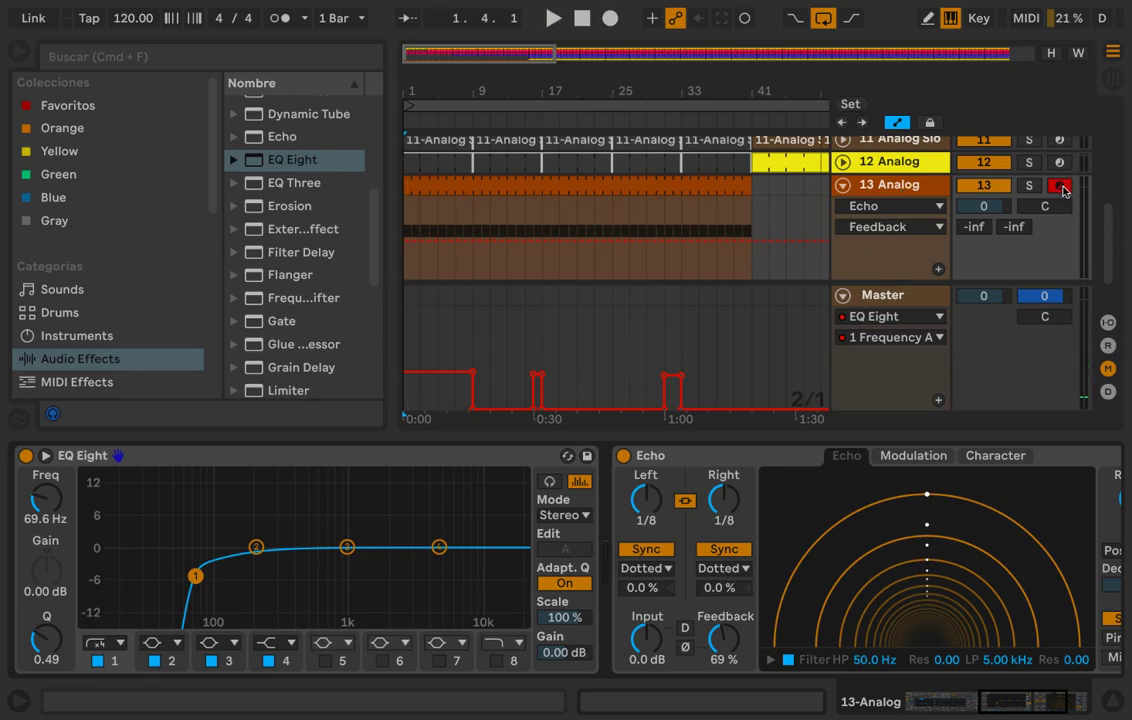
# Step: Record live Echo feedback automation on disarmed track 13 from bar 1 to about bar 26, raising it near bars 1 and 17, and play it back
pyautogui.click(606, 21)
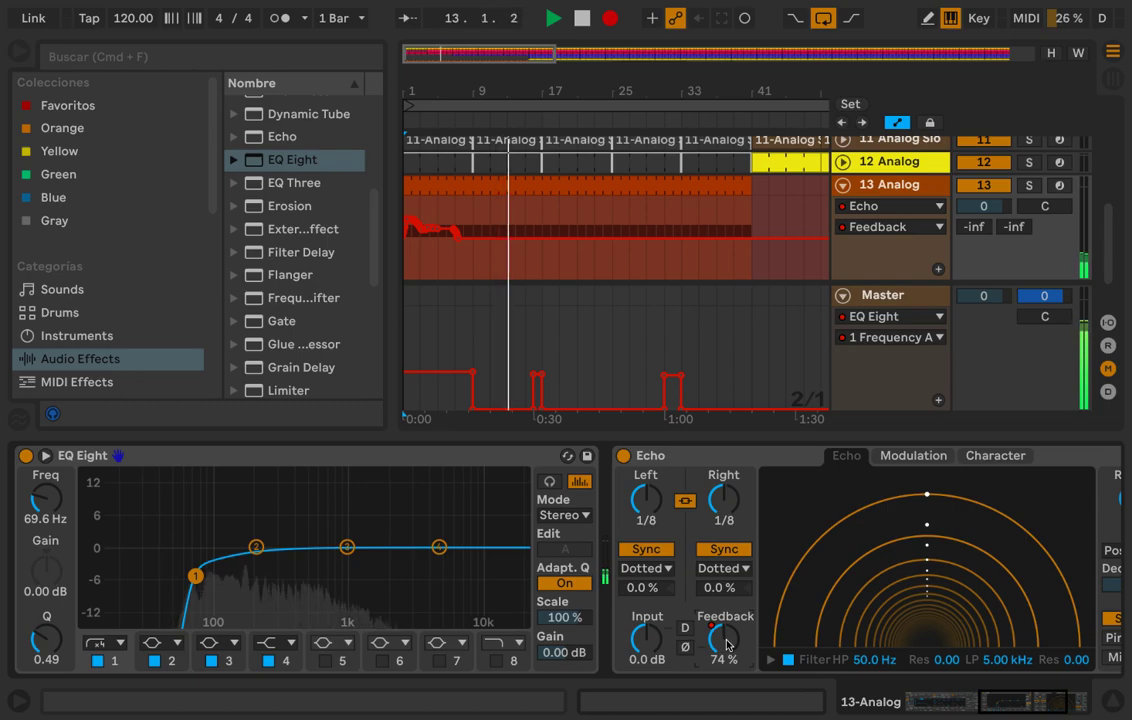
pyautogui.moveTo(727, 643)
pyautogui.mouseDown()
pyautogui.moveTo(727, 610)
pyautogui.moveTo(727, 646)
pyautogui.mouseUp()
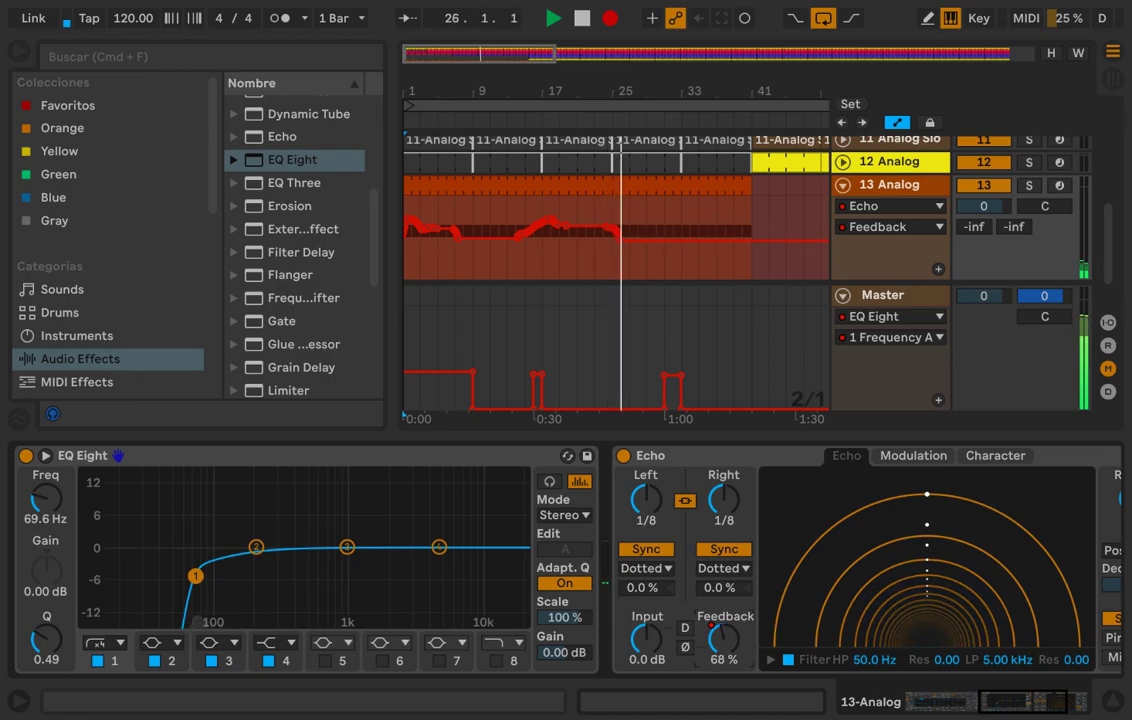
pyautogui.press('space')
pyautogui.click(413, 266)
pyautogui.press('space')
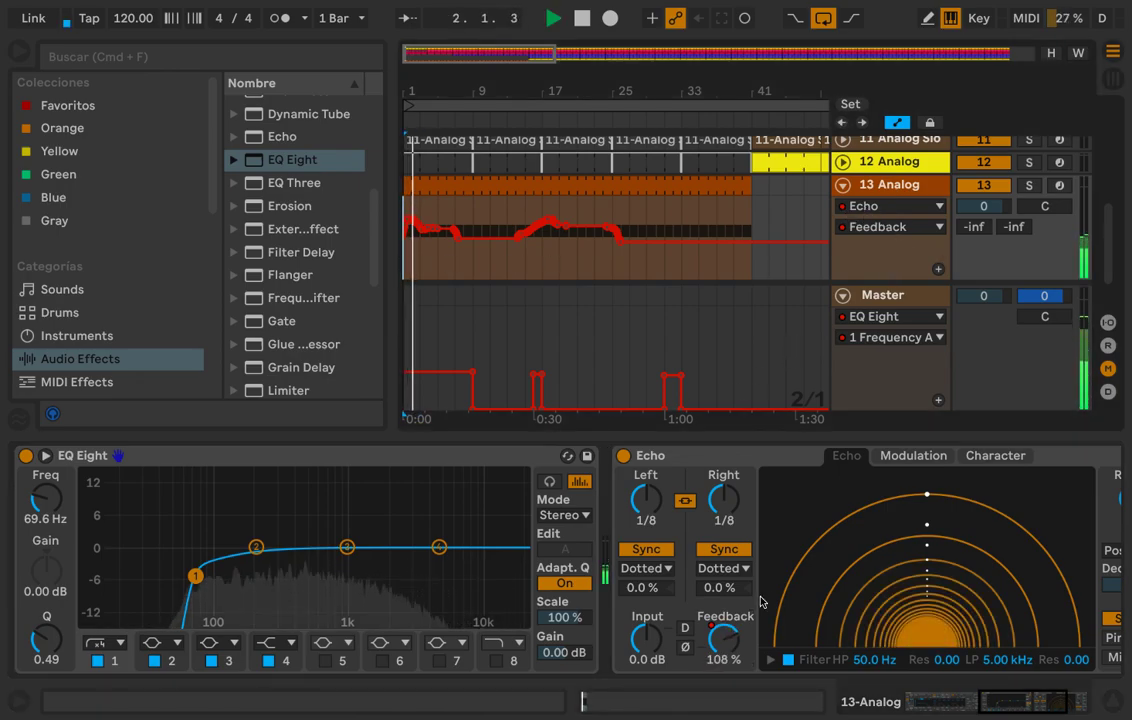
# Step: Raise the sustain of Analog's Amp1 envelope to 1.00 with a 965 ms decay, and hide the device view
pyautogui.hscroll(-5, 604, 562)
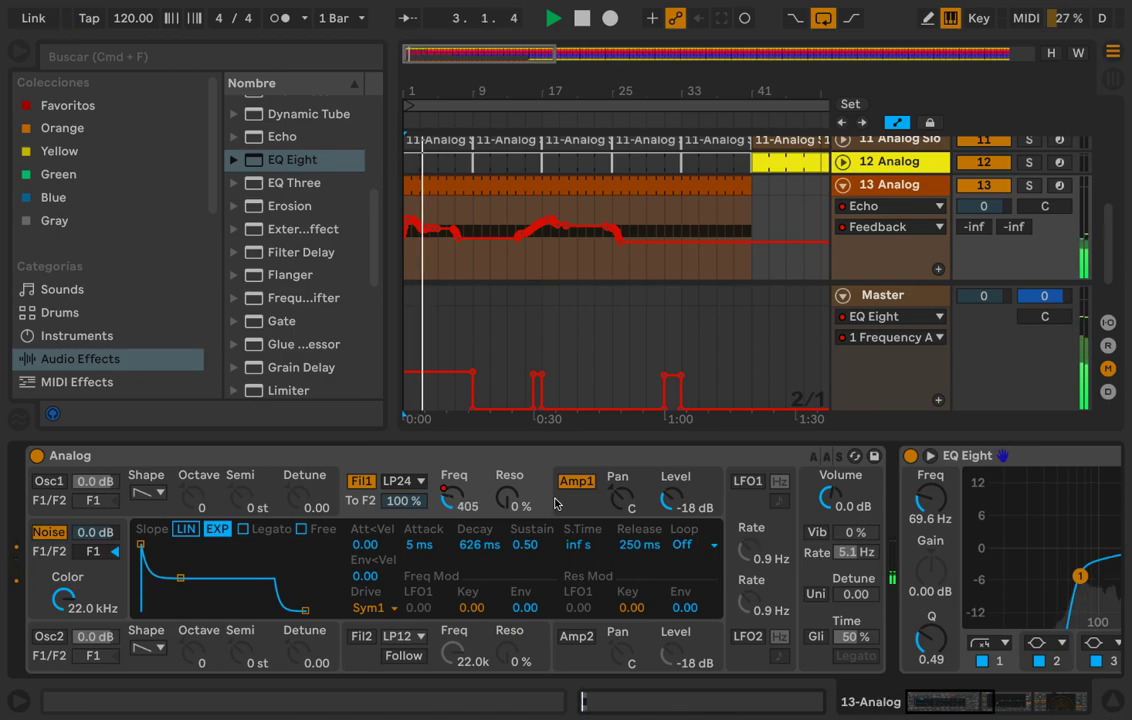
pyautogui.click(600, 498)
pyautogui.moveTo(180, 578); pyautogui.dragTo(183, 545)
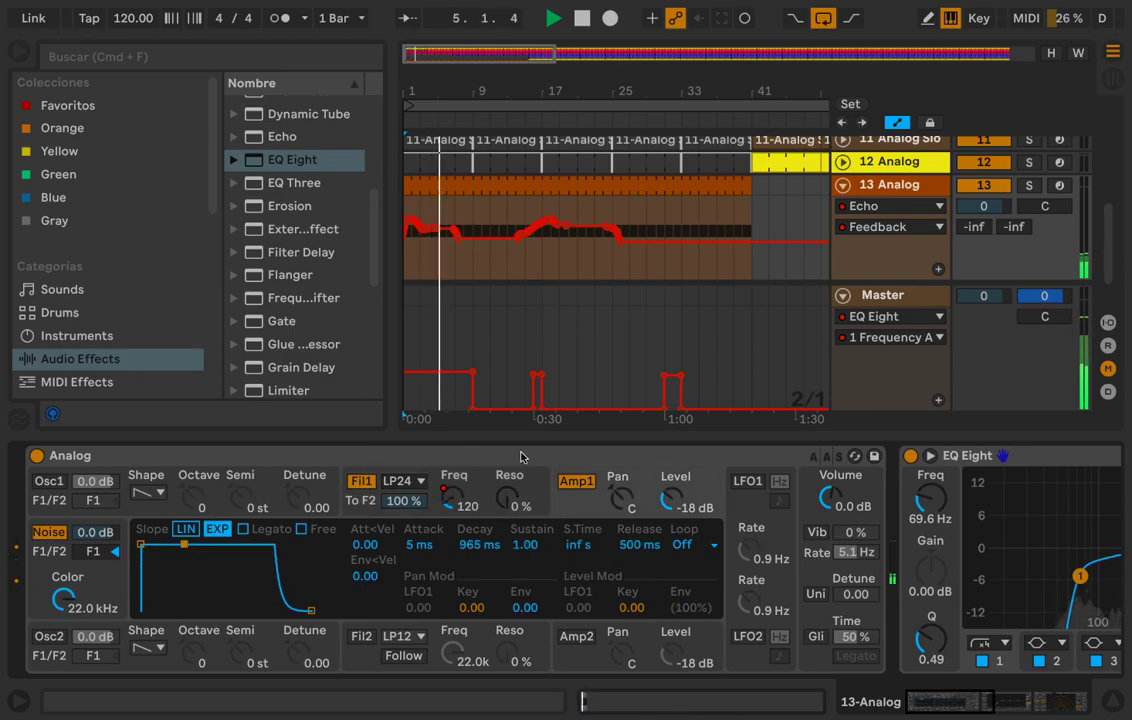
pyautogui.press('super+alt+l')
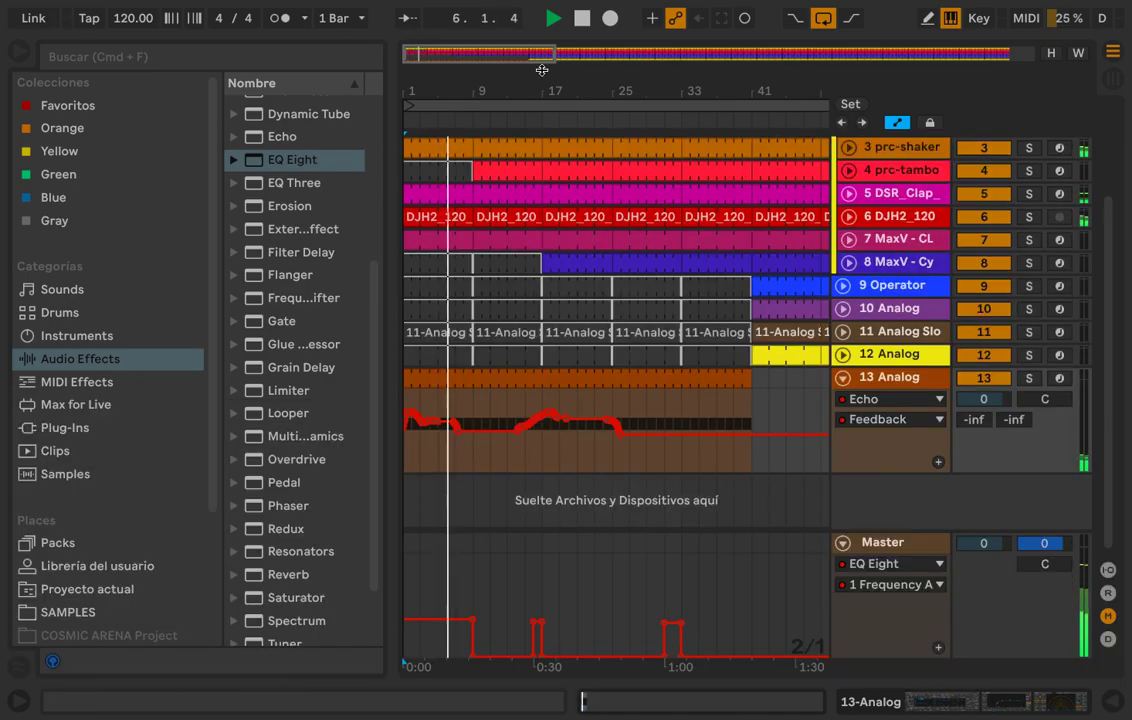
# Step: Show Analog's F1 Freq automation on track 13 and add a rise from about bar 35 to a peak at bar 41
pyautogui.click(905, 400)
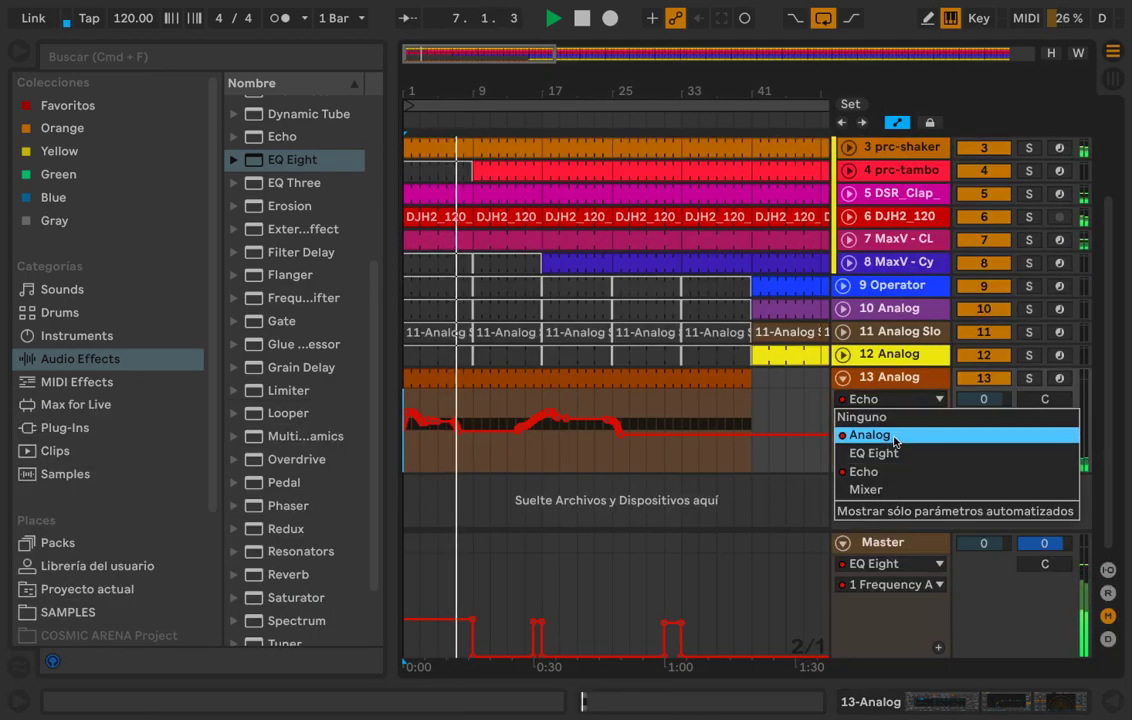
pyautogui.click(870, 435)
pyautogui.click(697, 458)
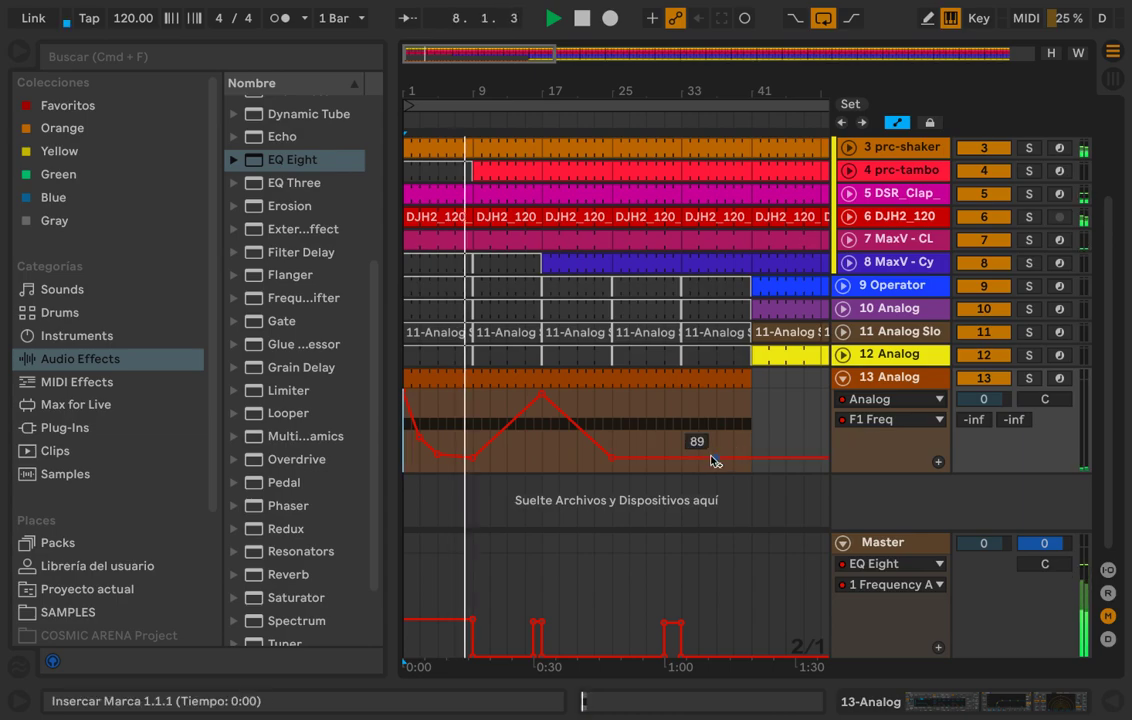
pyautogui.moveTo(751, 458); pyautogui.dragTo(751, 400)
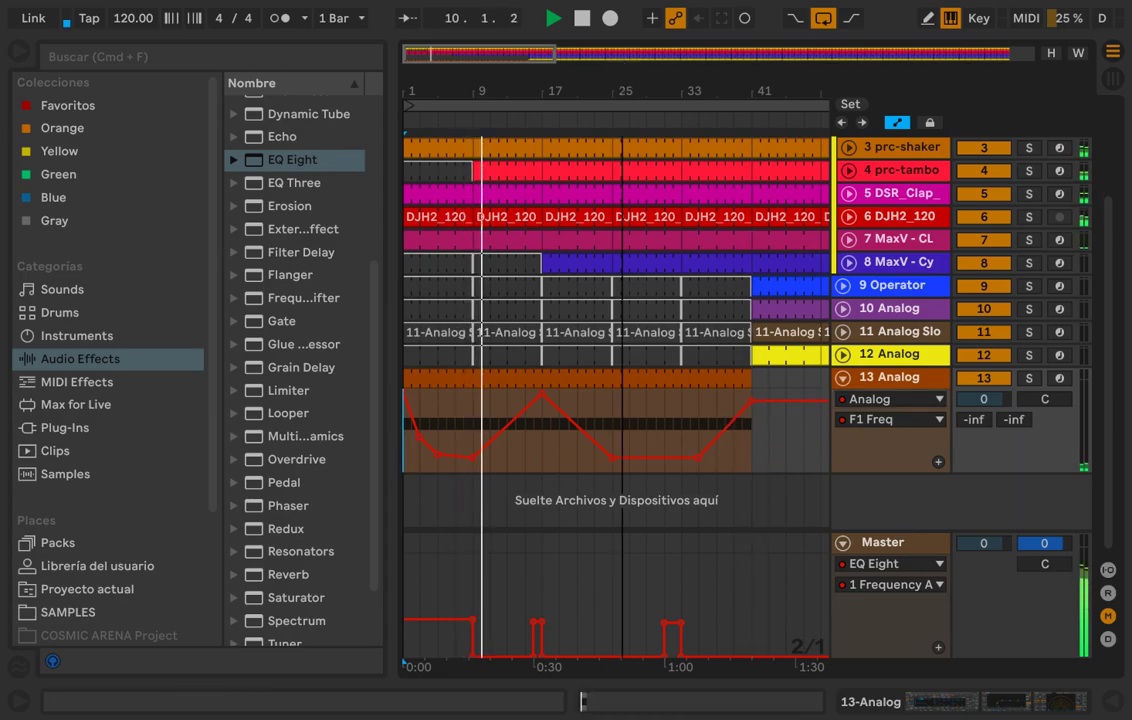
# Step: Extend track 13's clip to about bar 89 and make the F1 Freq automation fall from bar 41 to about bar 55
pyautogui.moveTo(555, 53); pyautogui.dragTo(827, 53)
pyautogui.moveTo(531, 384); pyautogui.dragTo(666, 383)
pyautogui.moveTo(587, 401); pyautogui.dragTo(553, 440)
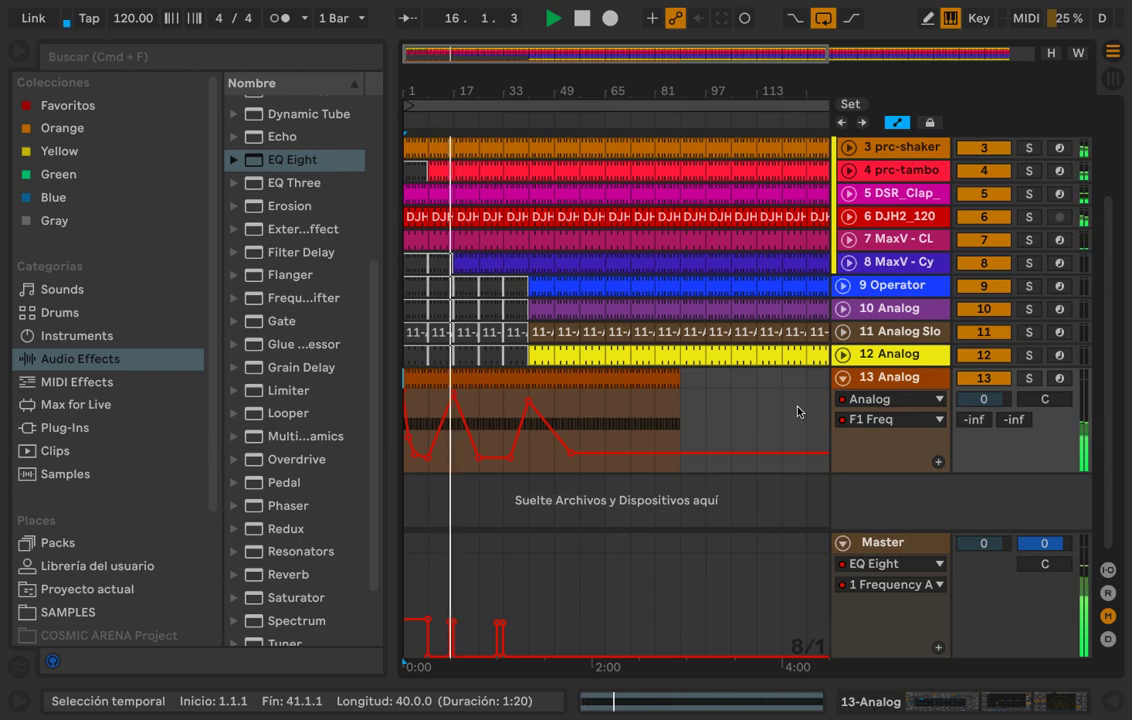
# Step: Lower track 13's volume to -9.7 dB and compare the mix with the track 3 shaker muted and unmuted
pyautogui.click(985, 399)
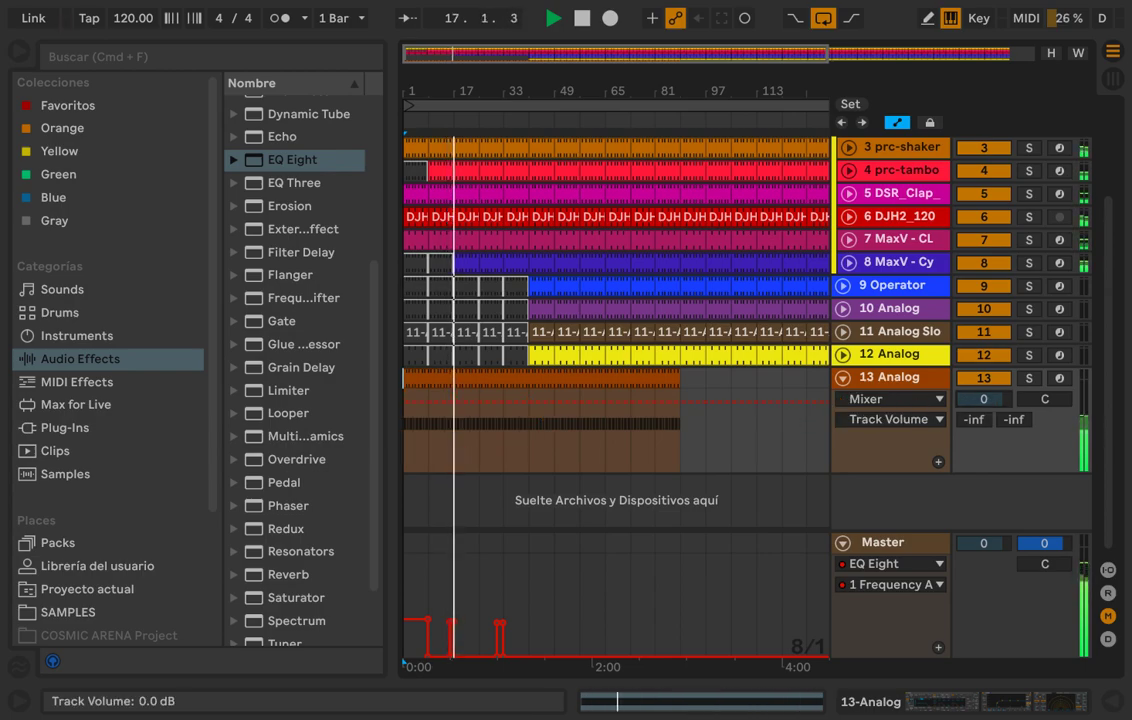
pyautogui.moveTo(984, 399); pyautogui.dragTo(985, 442)
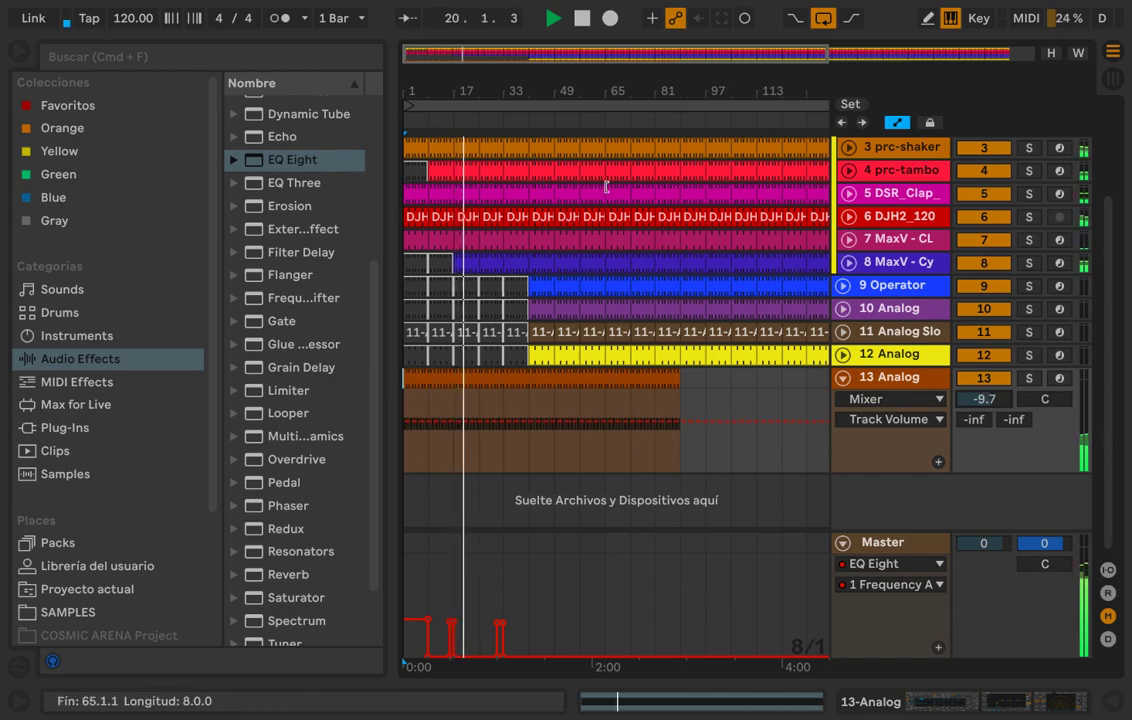
pyautogui.click(990, 149)
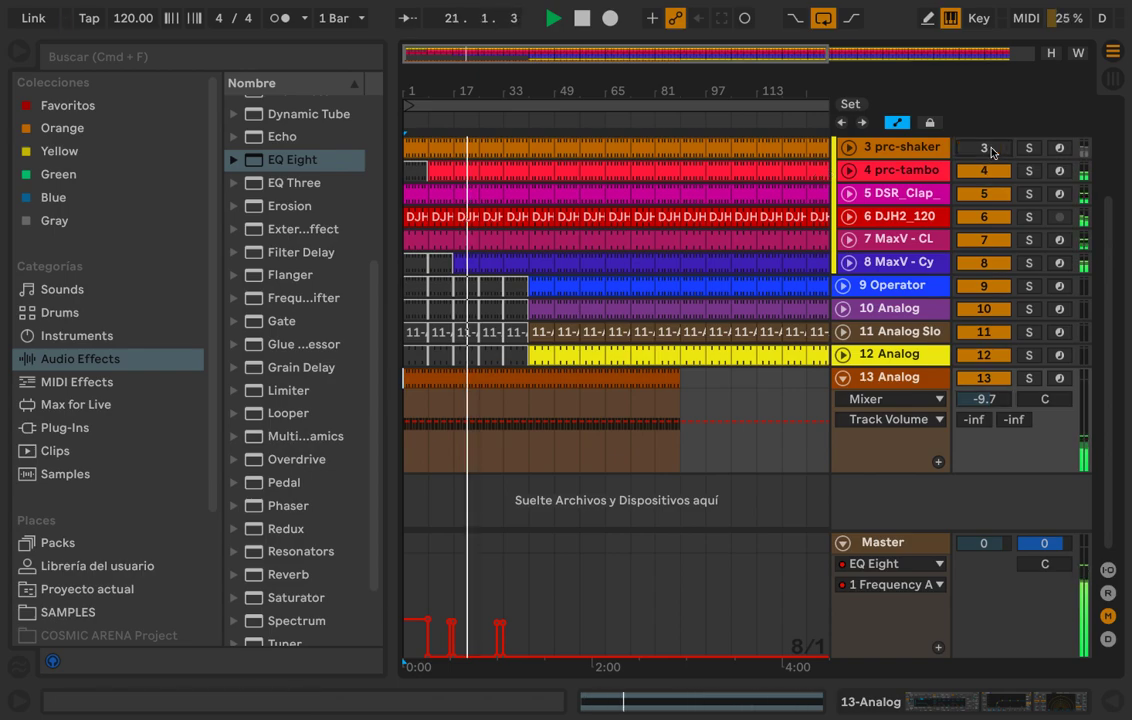
pyautogui.click(990, 149)
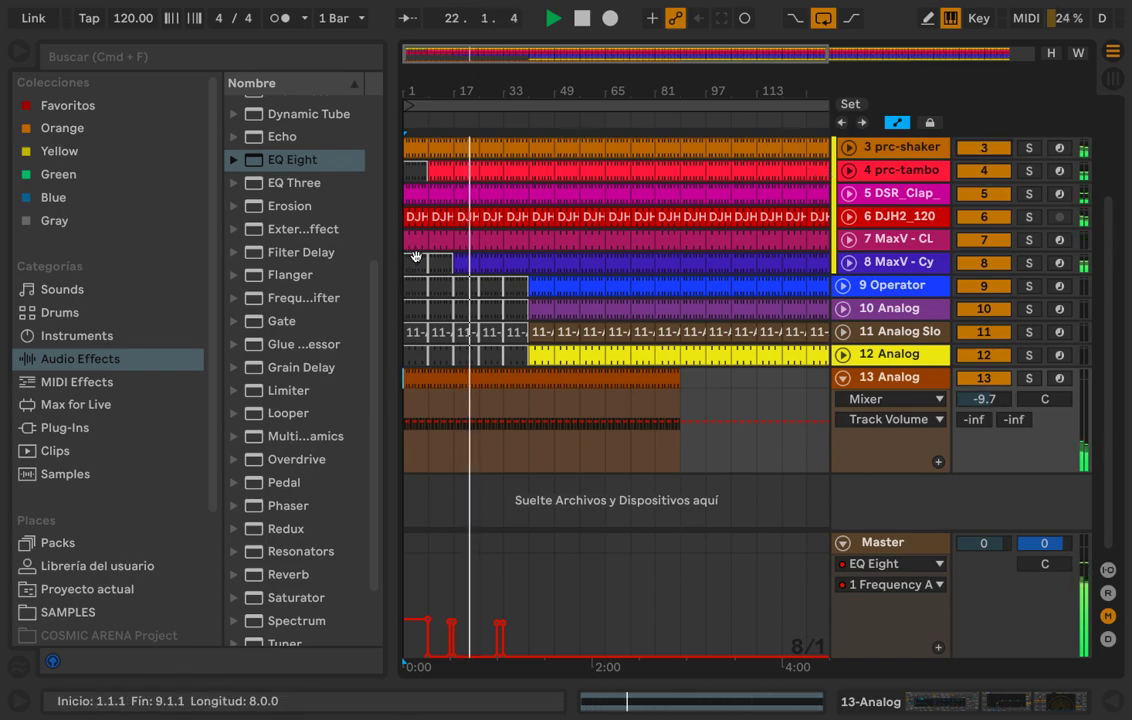
# Step: Restart playback from bar 1, deactivate the track 3 shaker clips from bar 1 to 17, and collapse track 13
pyautogui.press('space')
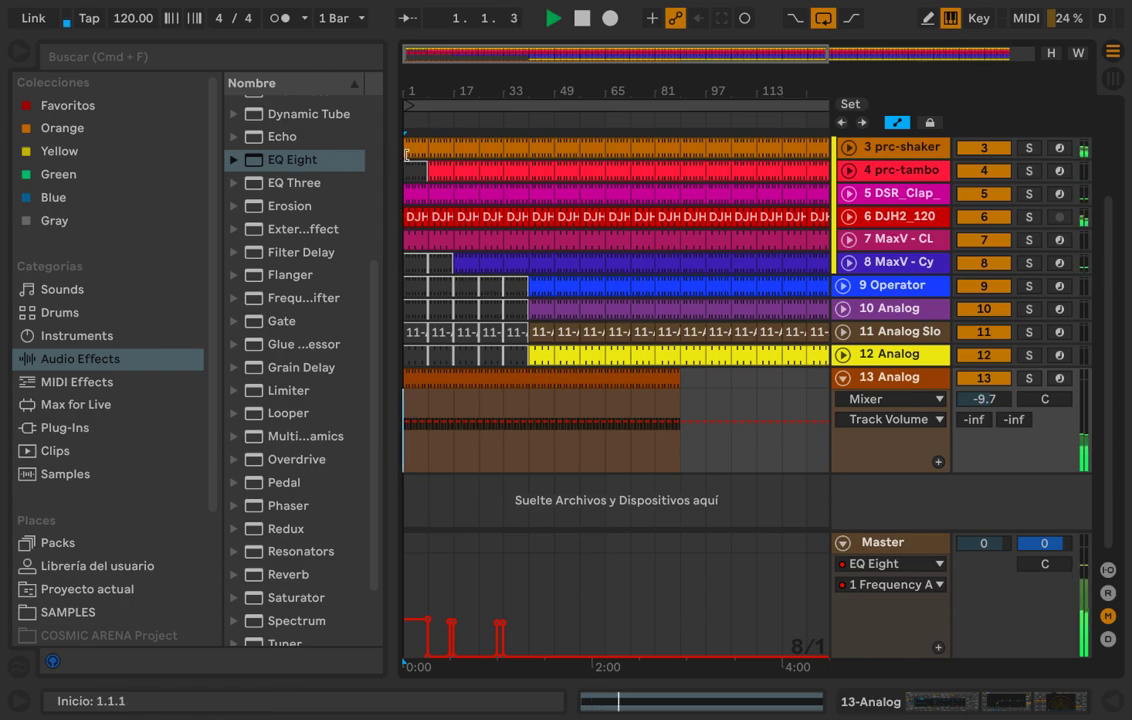
pyautogui.click(409, 147)
pyautogui.click(409, 146)
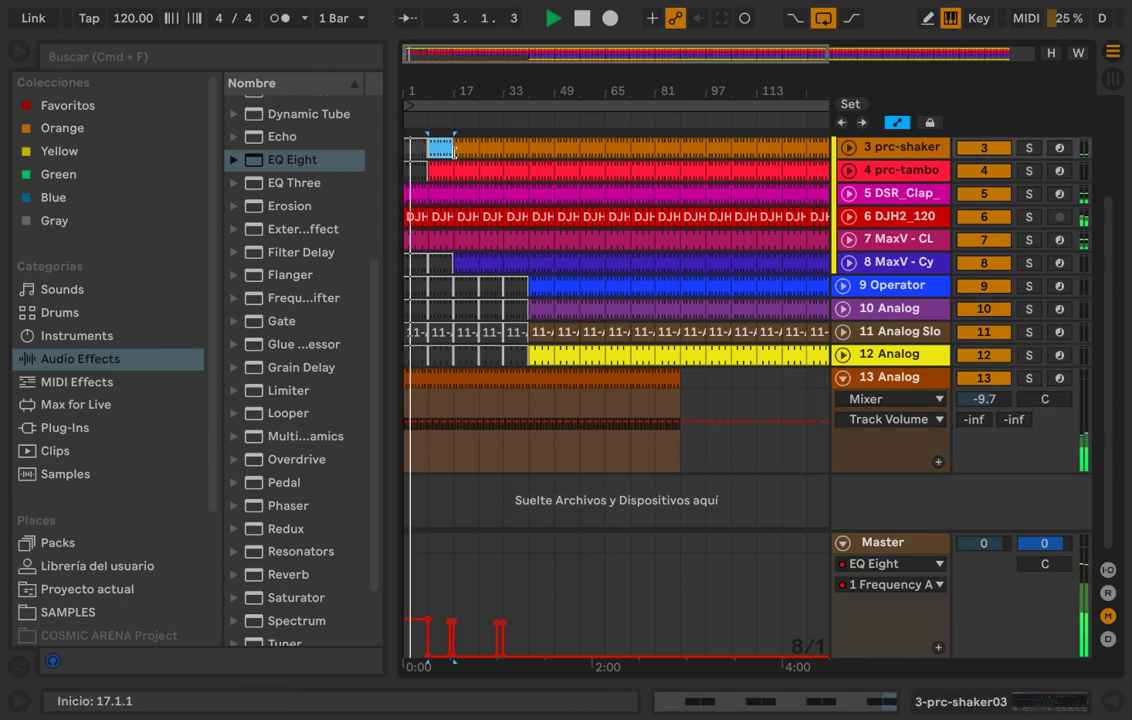
pyautogui.scroll(3, 452, 230)
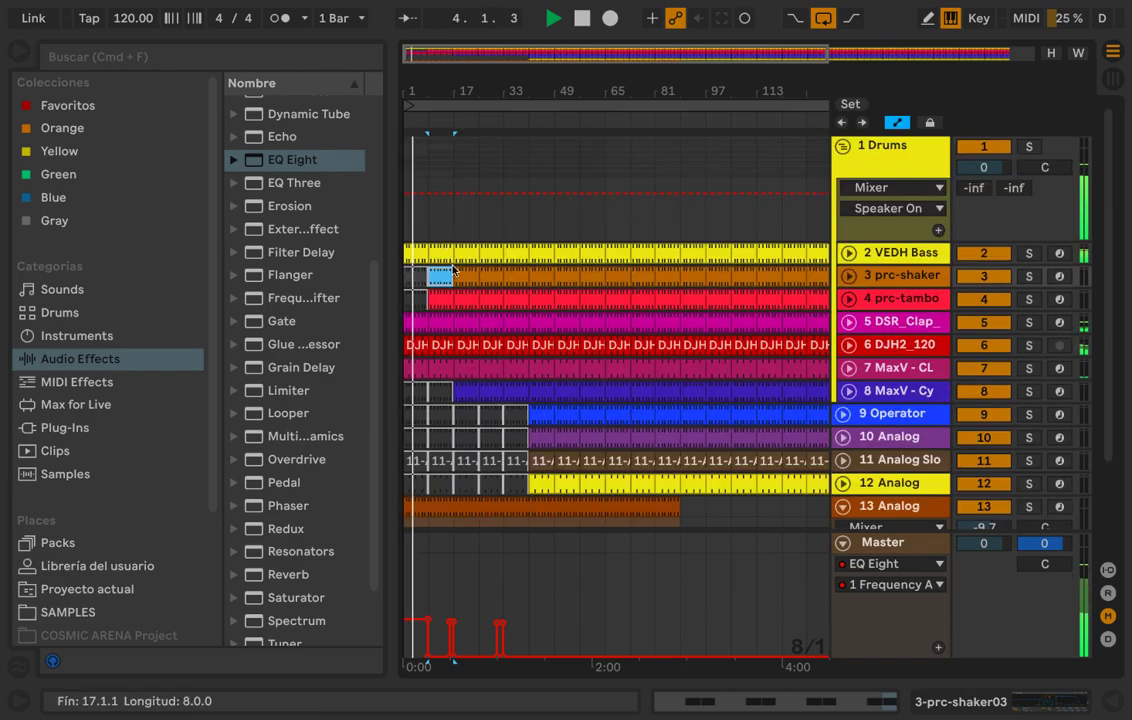
pyautogui.scroll(-1, 452, 230)
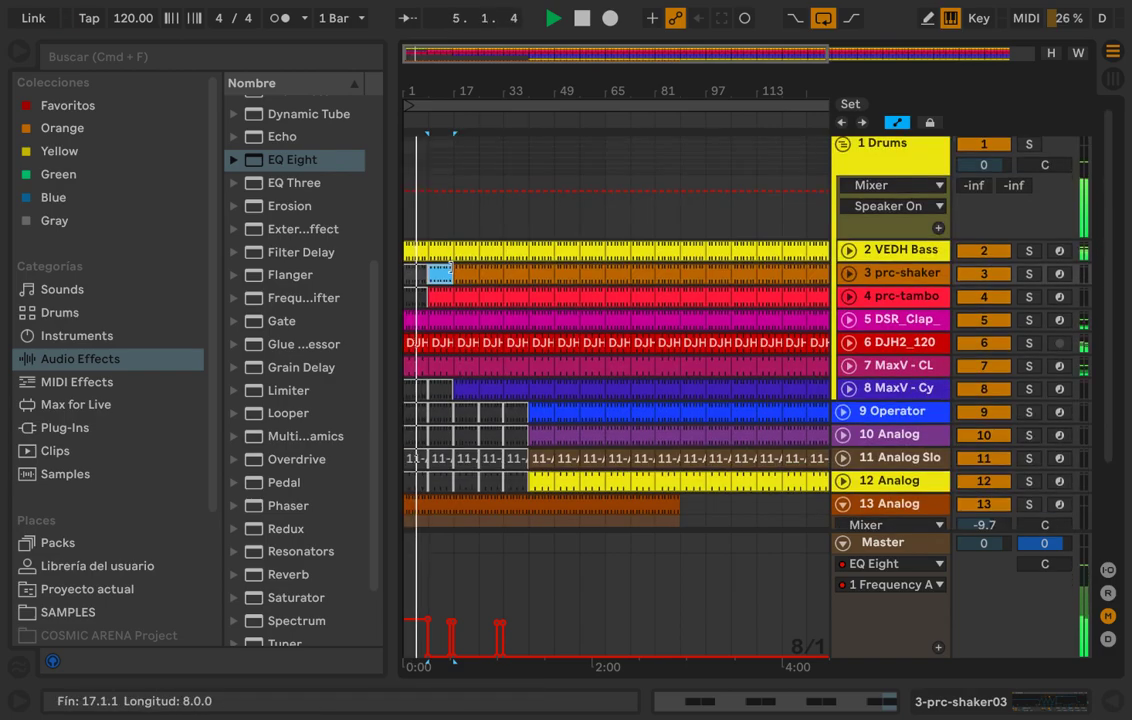
pyautogui.scroll(1, 500, 230)
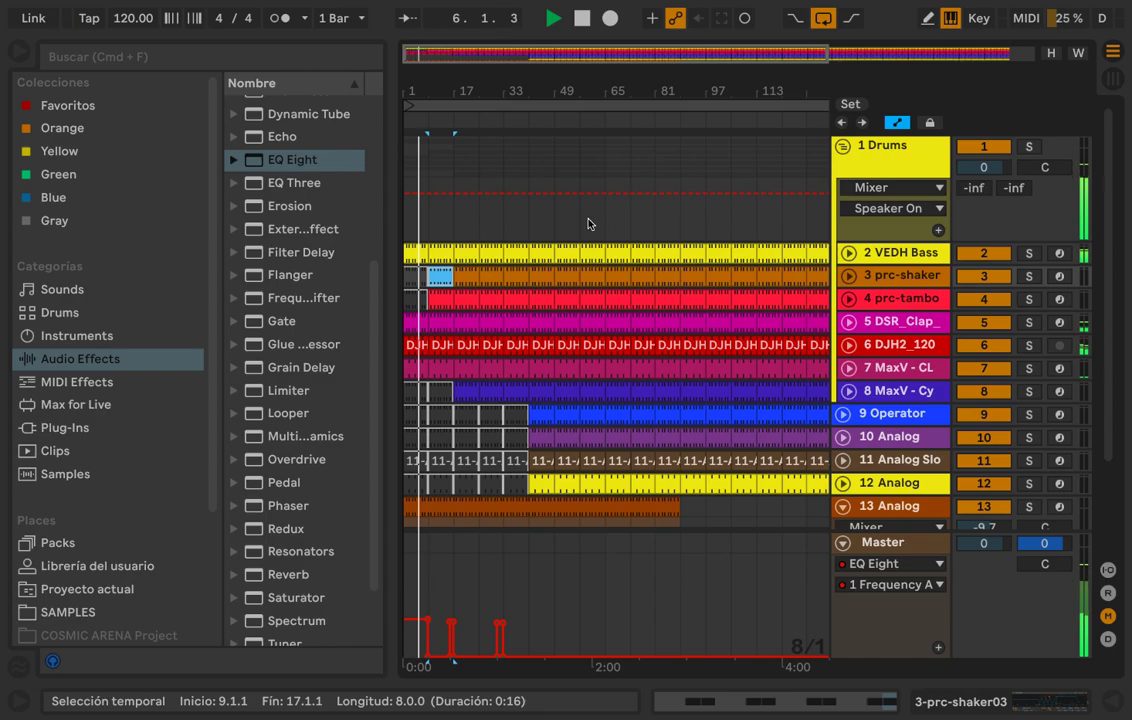
pyautogui.scroll(-4, 588, 219)
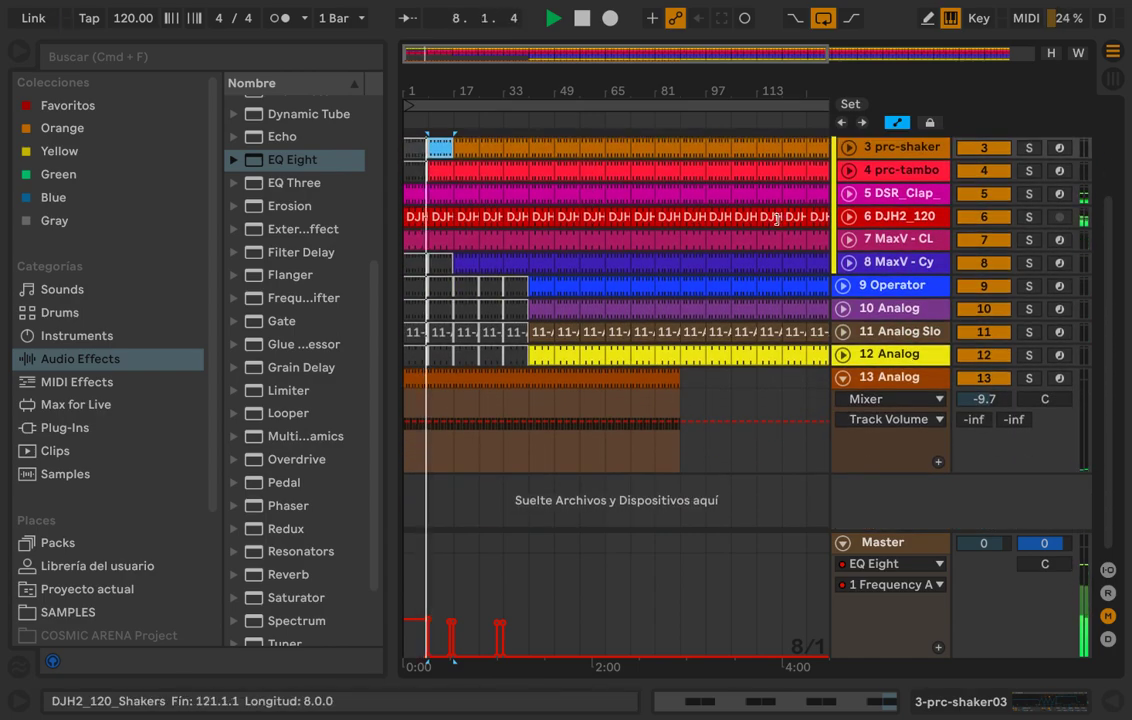
pyautogui.click(844, 380)
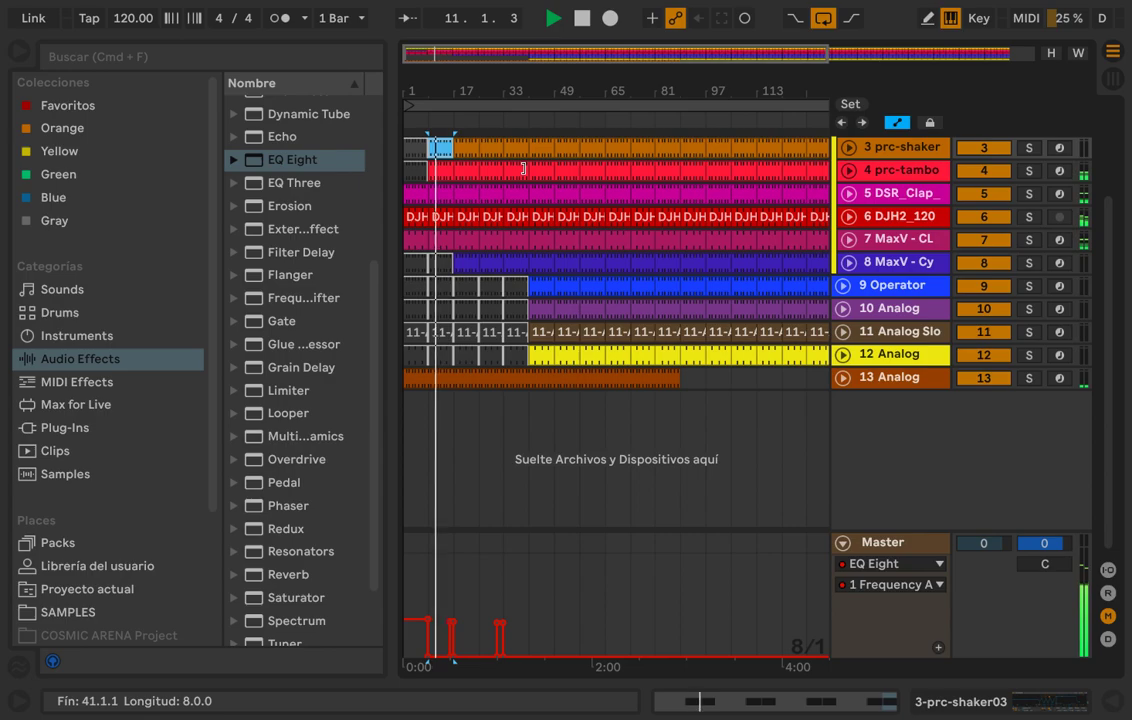
# Step: Reactivate the track 9 Operator clips from bar 17 to 41 and set that track's volume to -9.1 dB
pyautogui.moveTo(481, 103); pyautogui.dragTo(516, 126)
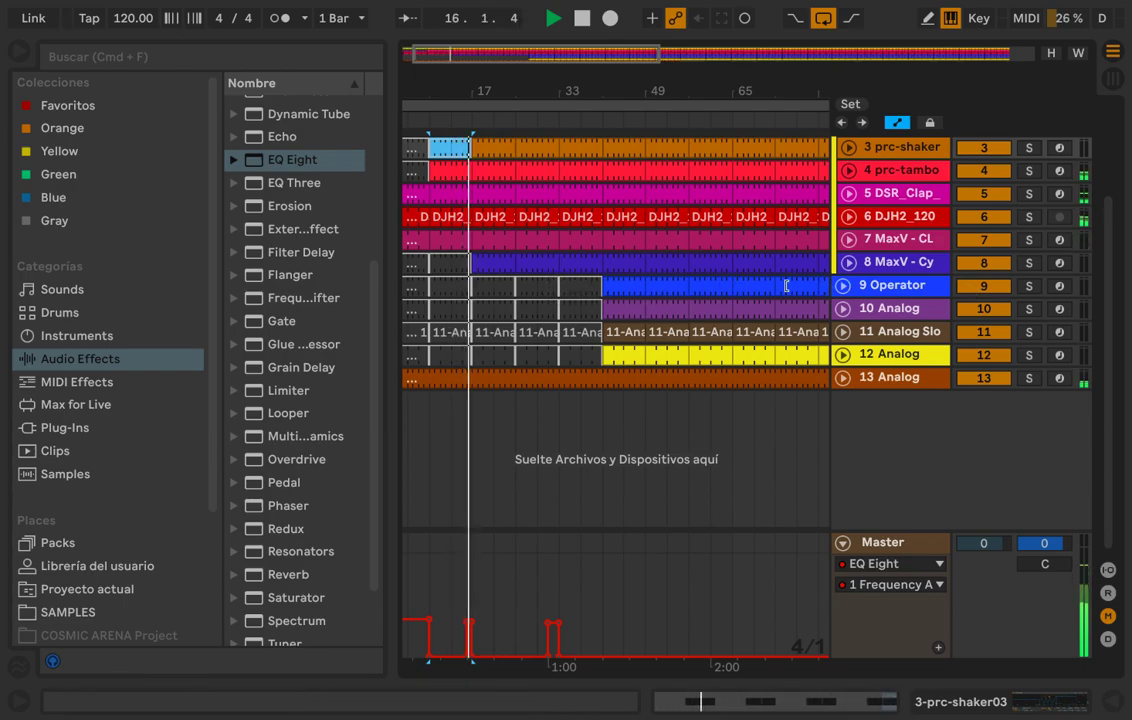
pyautogui.click(505, 290)
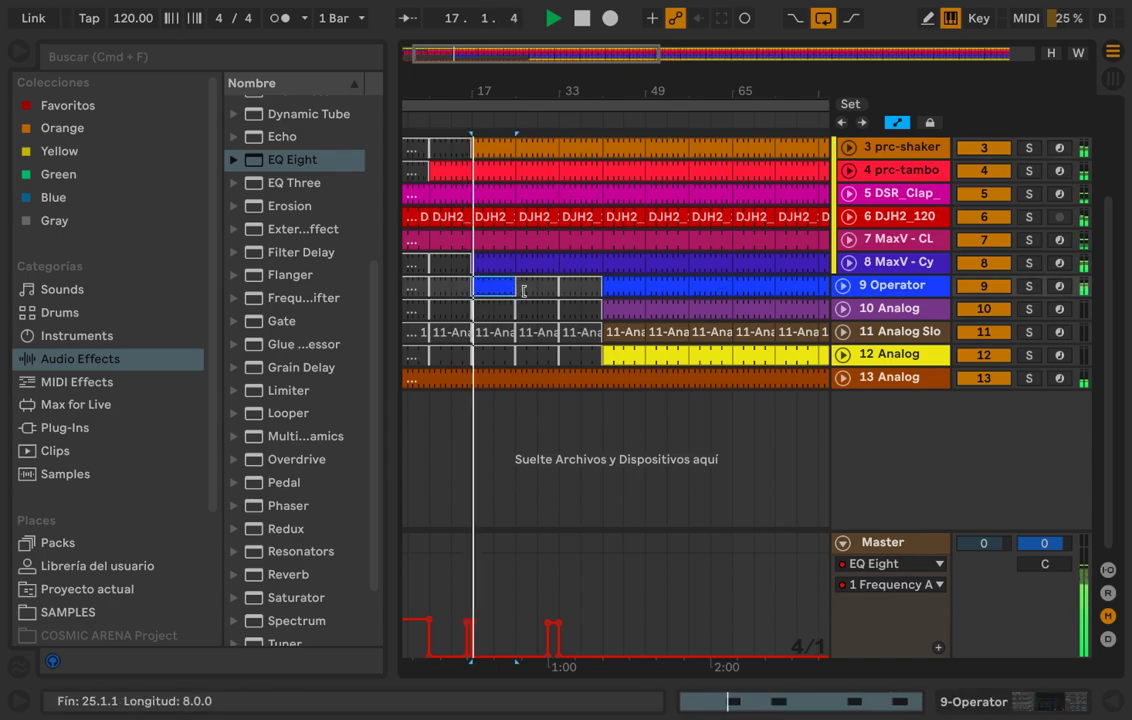
pyautogui.click(843, 285)
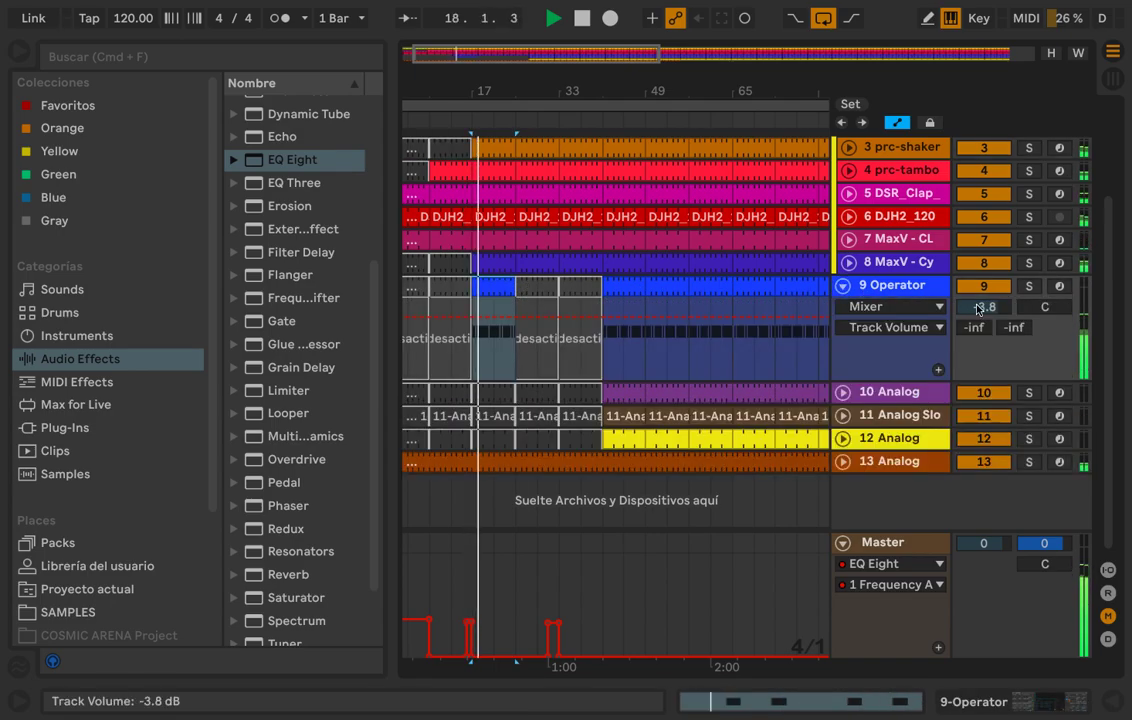
pyautogui.moveTo(984, 307); pyautogui.dragTo(984, 343)
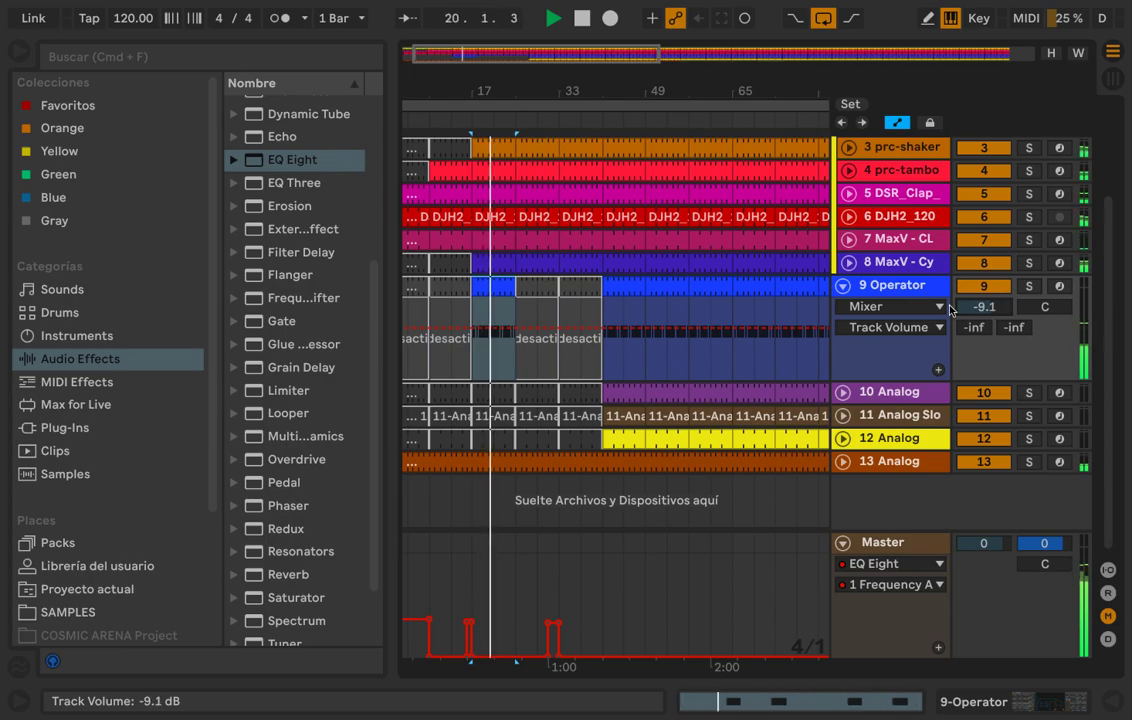
pyautogui.moveTo(577, 290)
pyautogui.mouseDown()
pyautogui.moveTo(541, 287)
pyautogui.moveTo(576, 290)
pyautogui.mouseUp()
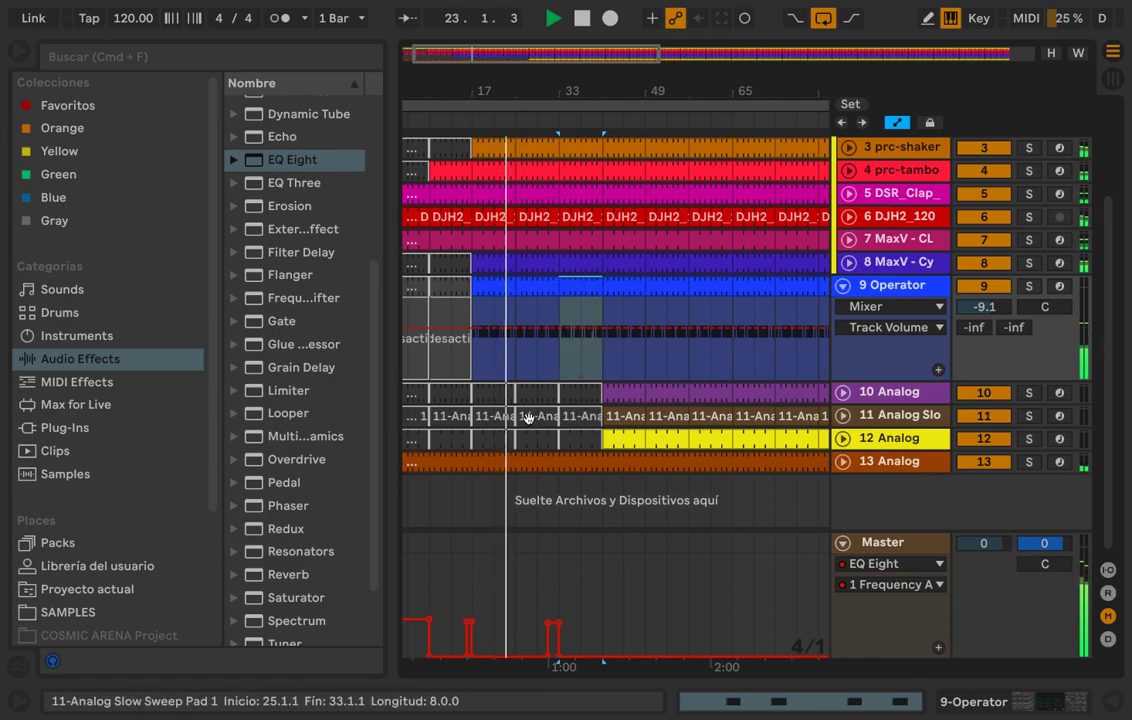
# Step: Try the track 11 Slow Sweep Pad clips active from bar 25 to 41
pyautogui.click(528, 418)
pyautogui.click(582, 418)
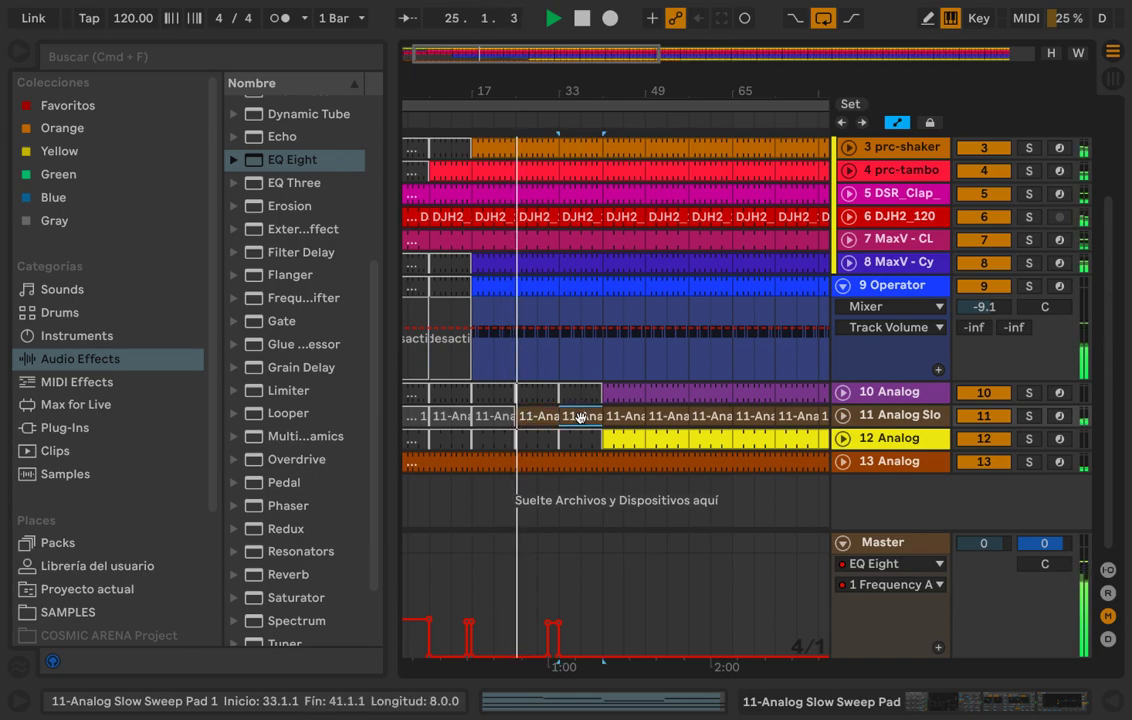
pyautogui.click(539, 418)
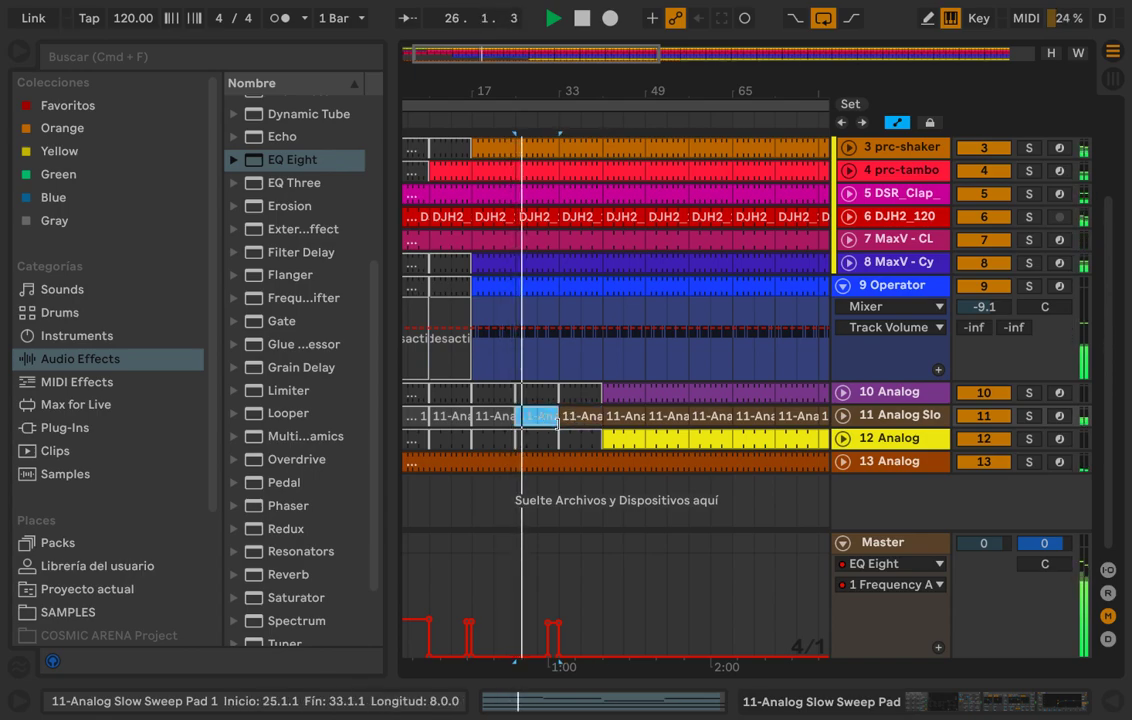
# Step: Reactivate the track 12 Analog clips from bar 25 to 41 and set that track's volume to -9.1 dB
pyautogui.click(545, 432)
pyautogui.doubleClick(545, 432)
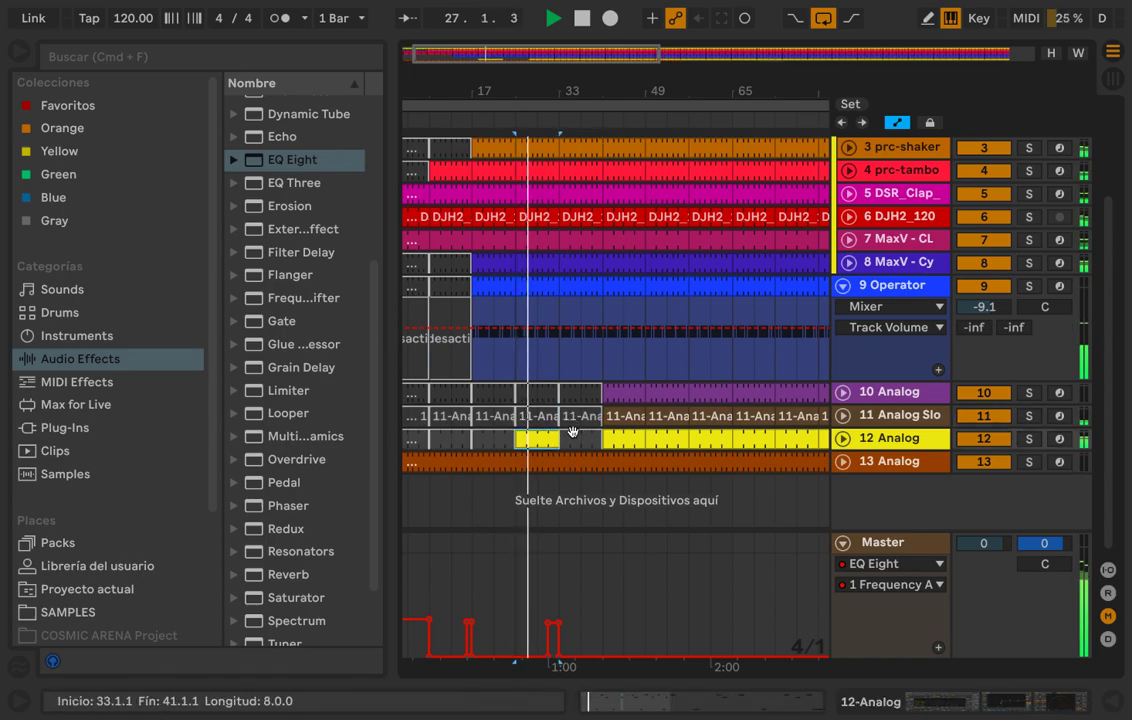
pyautogui.click(843, 438)
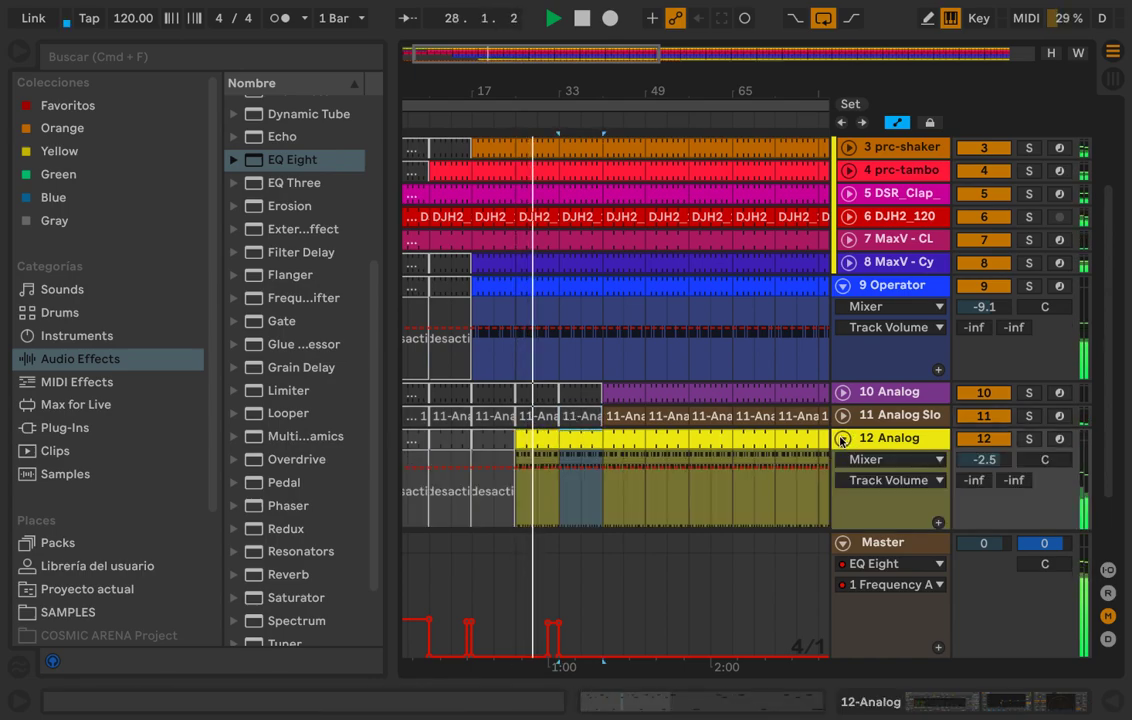
pyautogui.moveTo(981, 449); pyautogui.dragTo(981, 481)
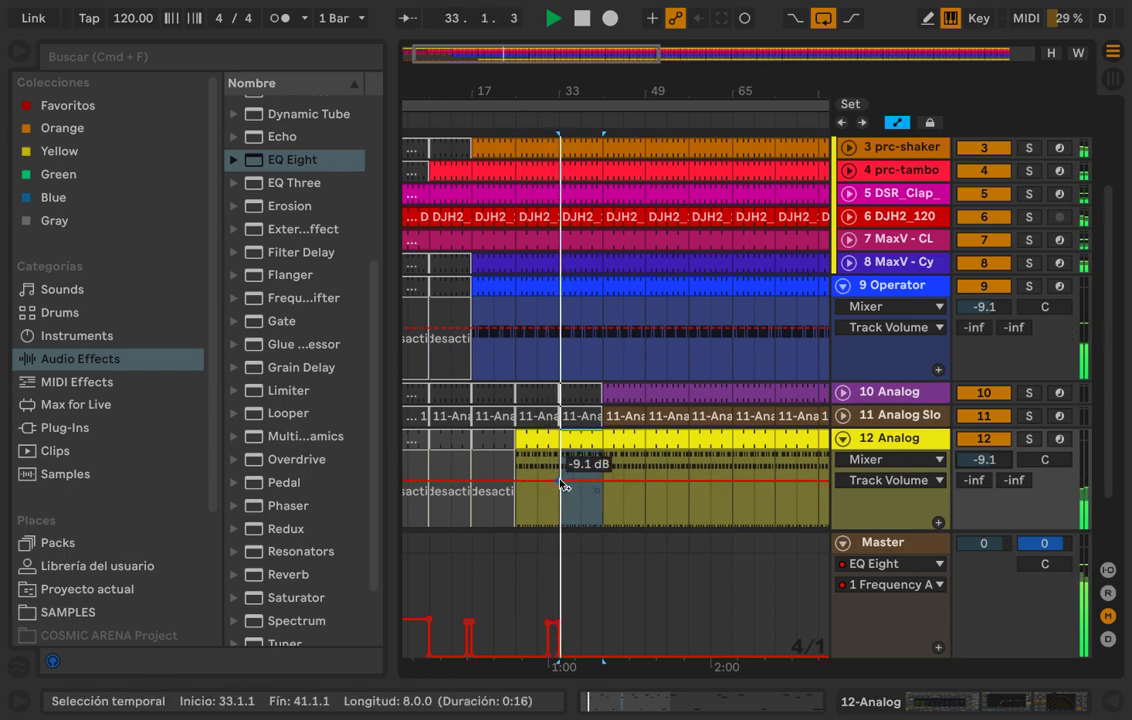
pyautogui.moveTo(560, 485); pyautogui.dragTo(663, 508)
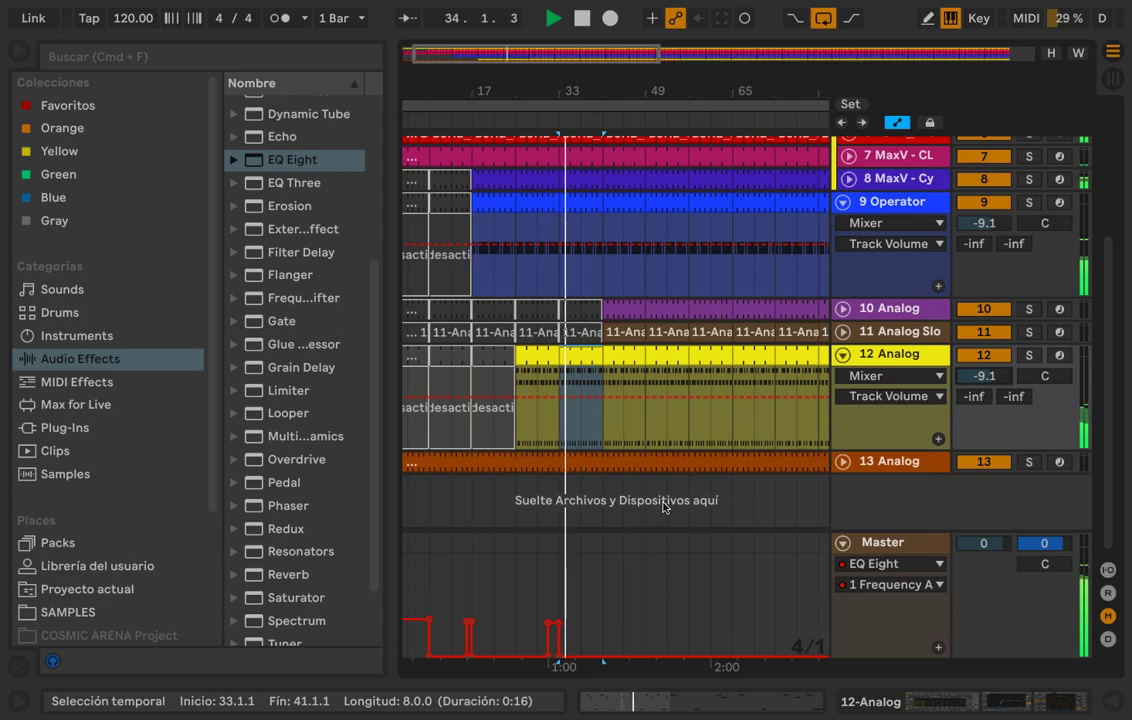
# Step: Reshape track 13's F1 Freq automation to rise from about bar 29, peak at bar 33 and fall by bar 41, then collapse the track
pyautogui.click(843, 461)
pyautogui.scroll(-3, 840, 470)
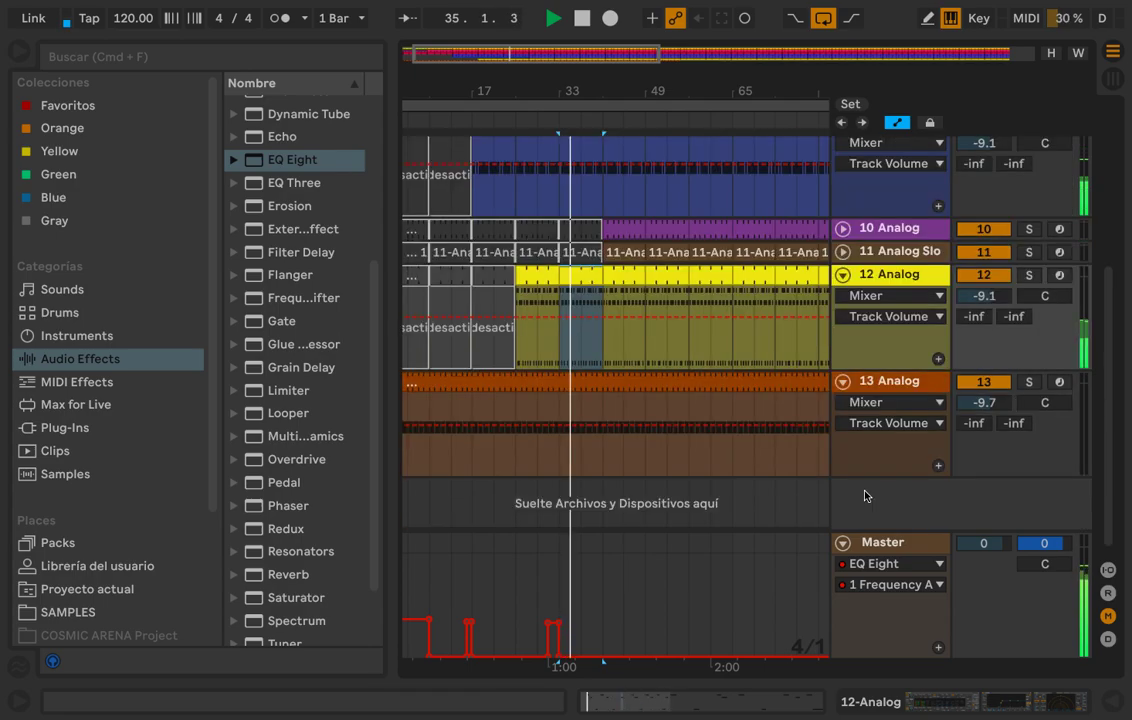
pyautogui.click(866, 400)
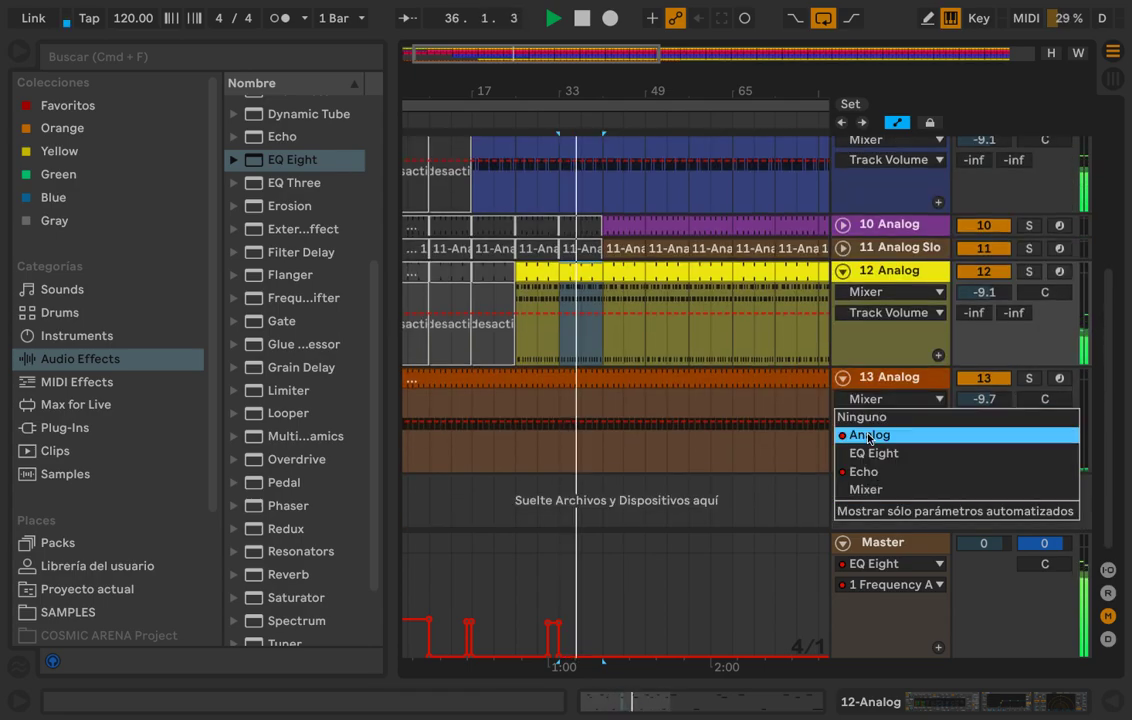
pyautogui.click(852, 432)
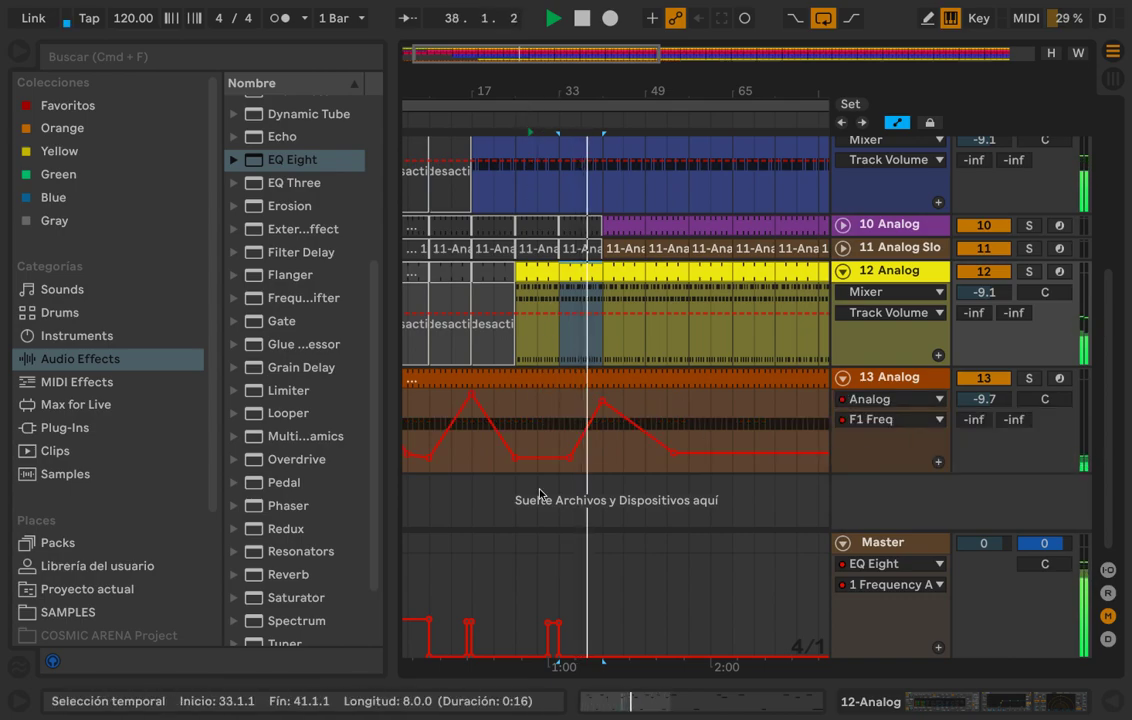
pyautogui.click(571, 459)
pyautogui.moveTo(570, 460); pyautogui.dragTo(602, 452)
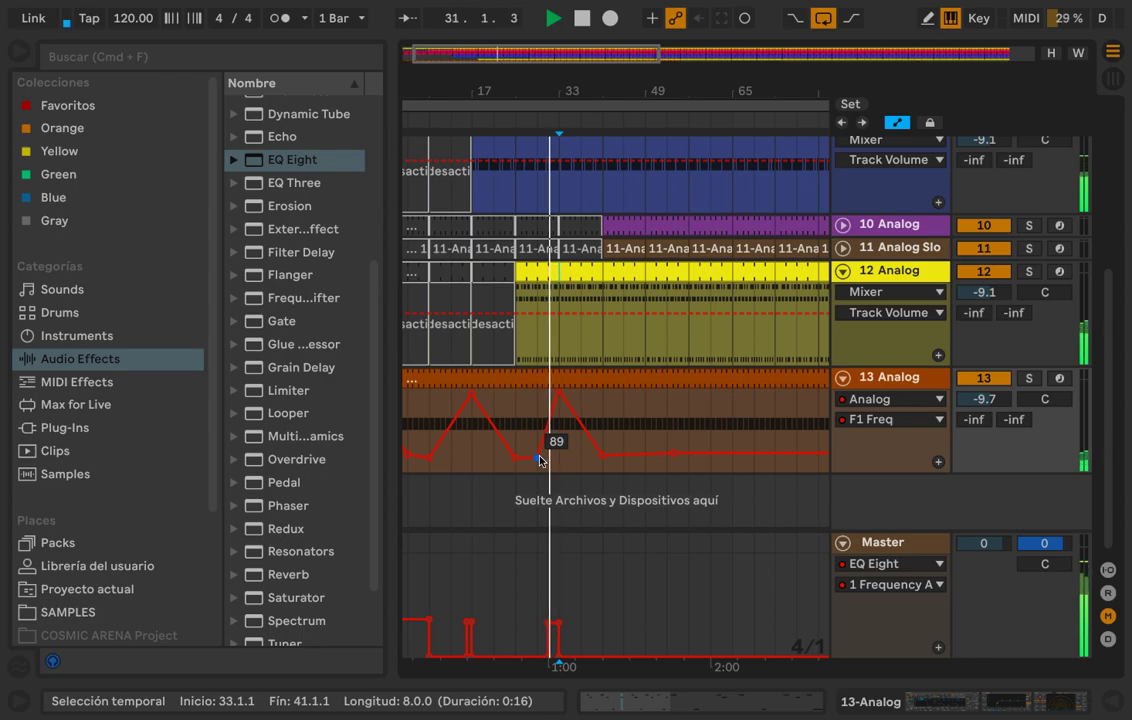
pyautogui.moveTo(575, 425); pyautogui.dragTo(577, 456)
pyautogui.click(984, 398)
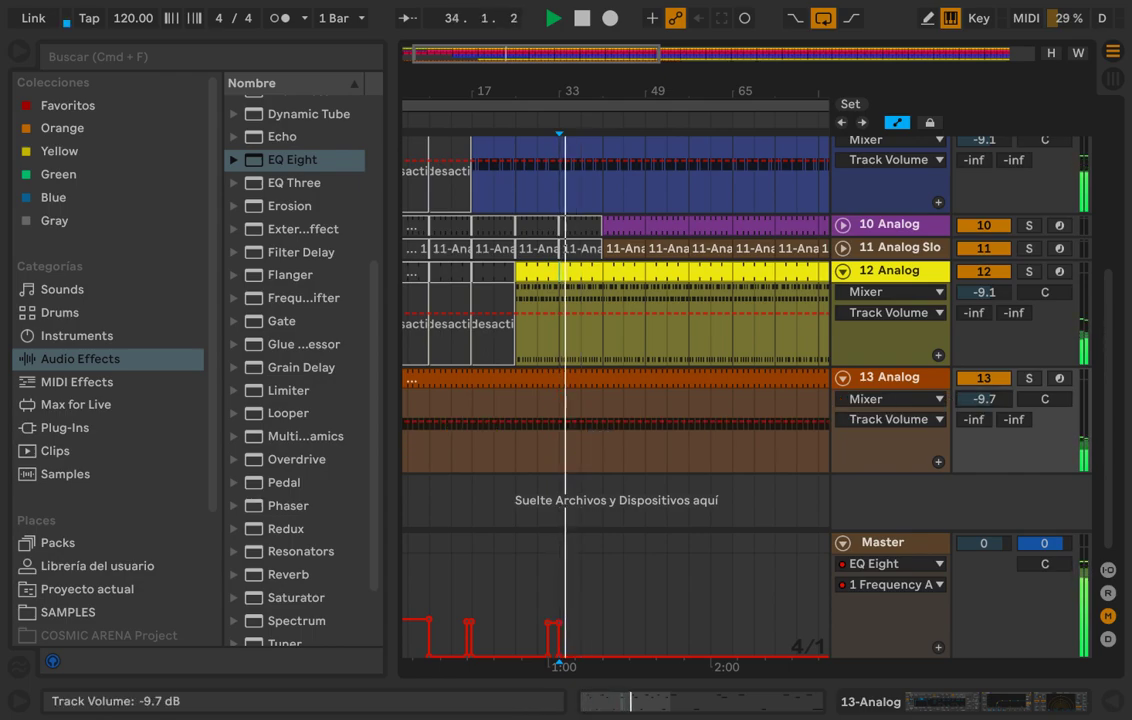
pyautogui.click(843, 378)
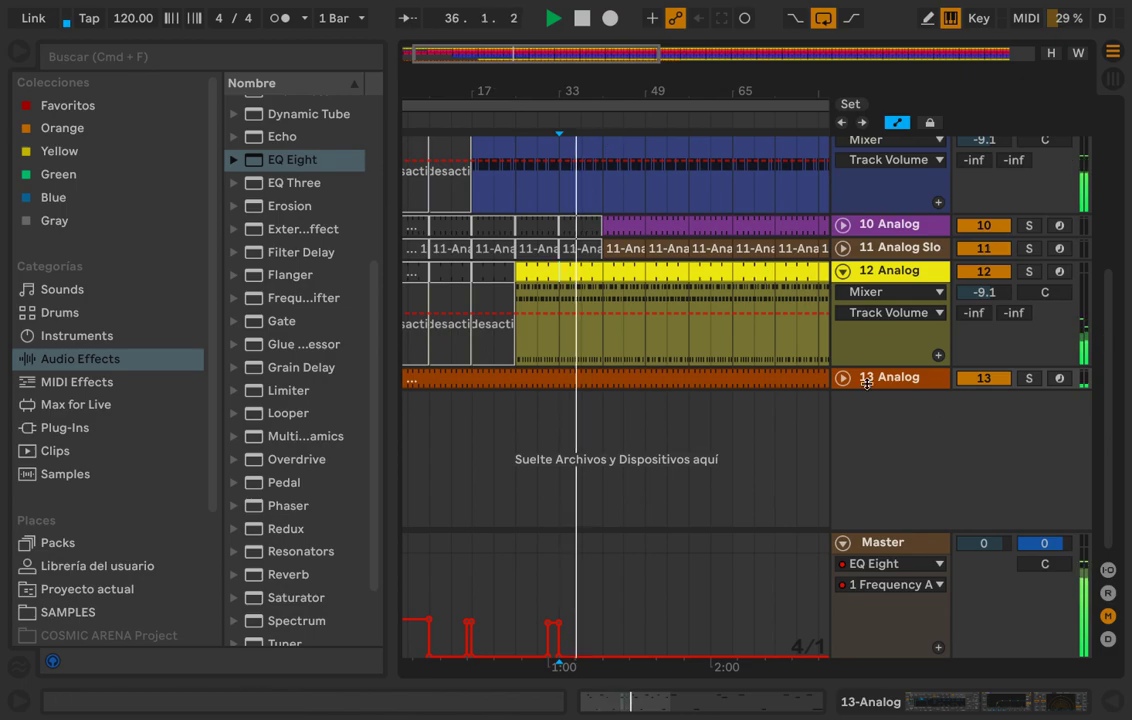
# Step: Record Echo Feedback automation on track 13 from about bar 30, raising it to 100% and easing it to 98%, then hide the device view
pyautogui.doubleClick(890, 386)
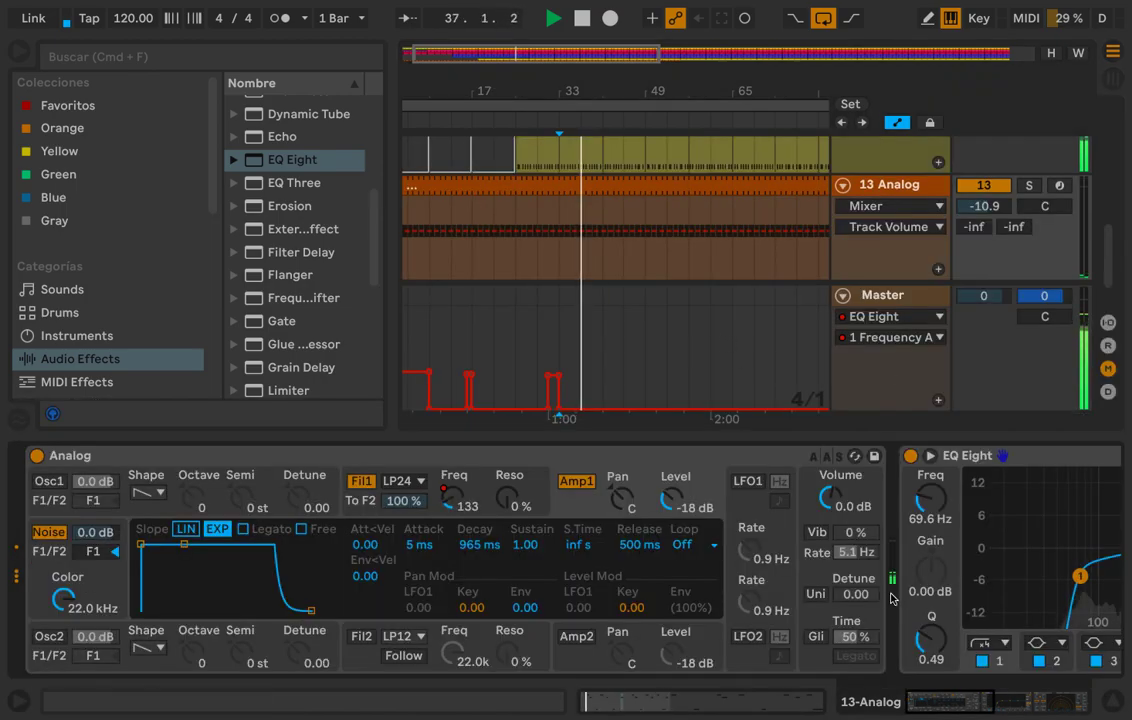
pyautogui.moveTo(965, 712); pyautogui.dragTo(1075, 707)
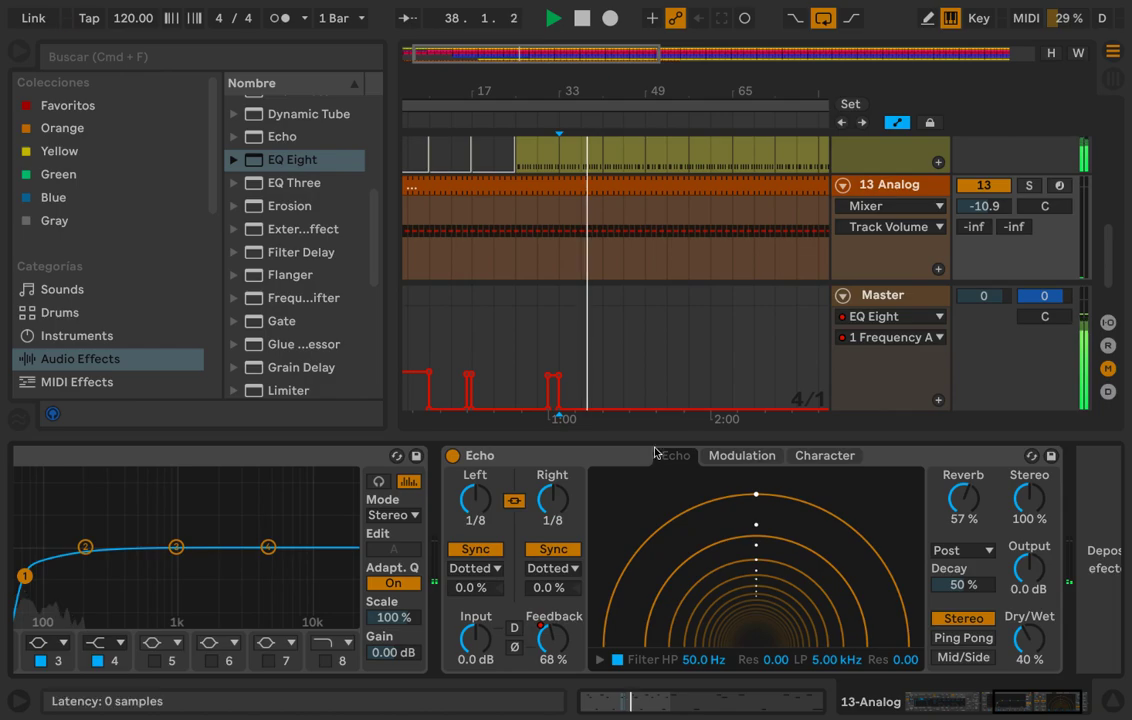
pyautogui.click(544, 124)
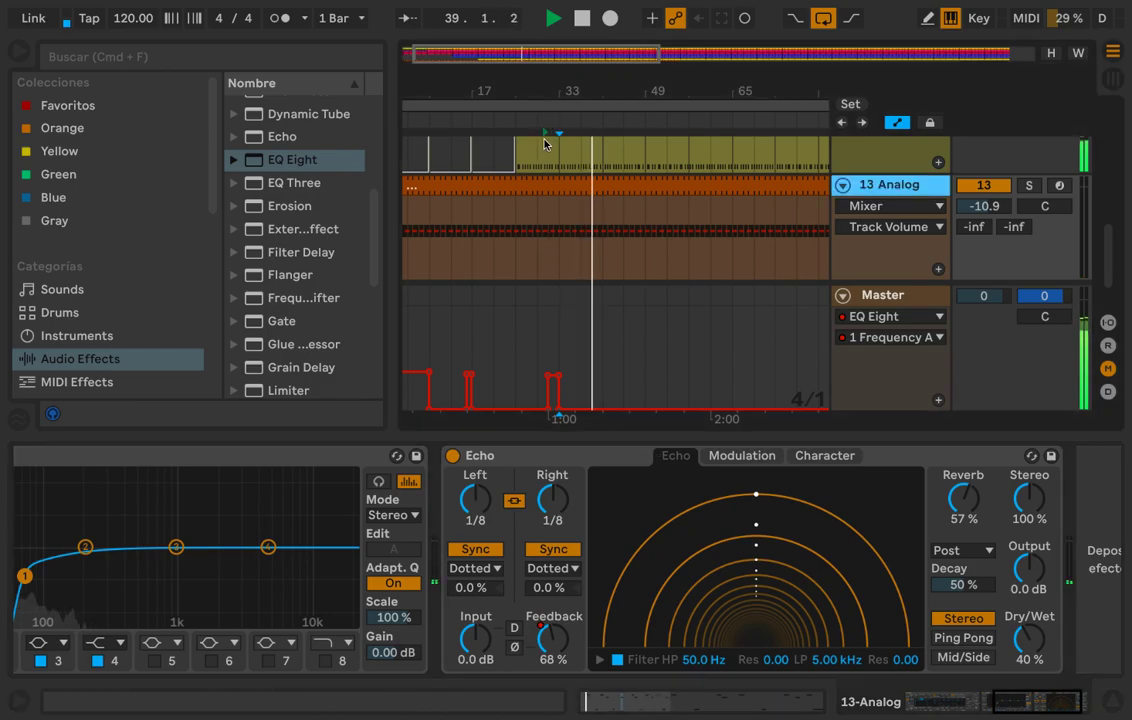
pyautogui.press('F9')
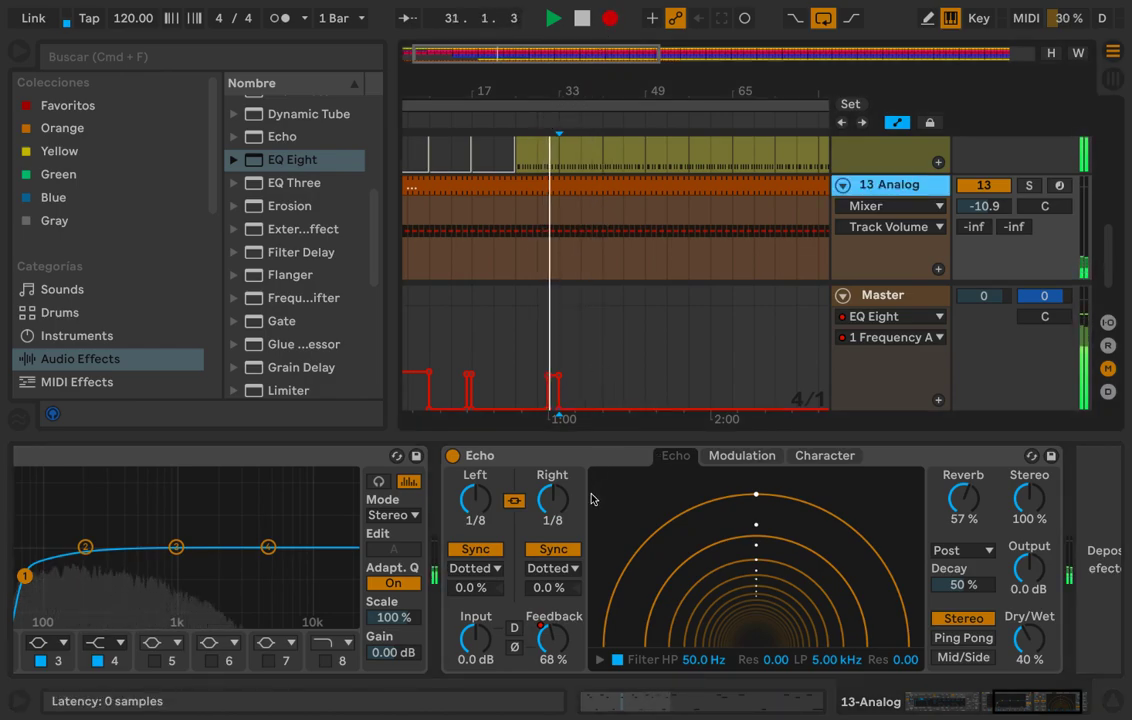
pyautogui.moveTo(553, 637); pyautogui.dragTo(553, 582)
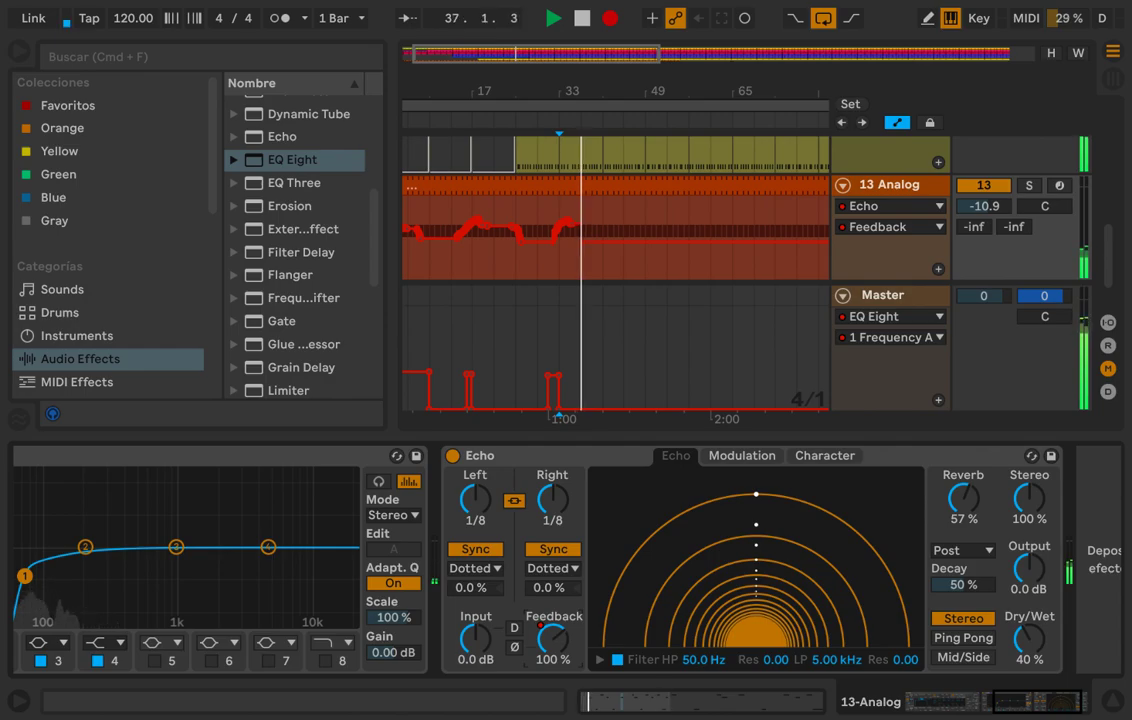
pyautogui.moveTo(552, 582); pyautogui.dragTo(552, 584)
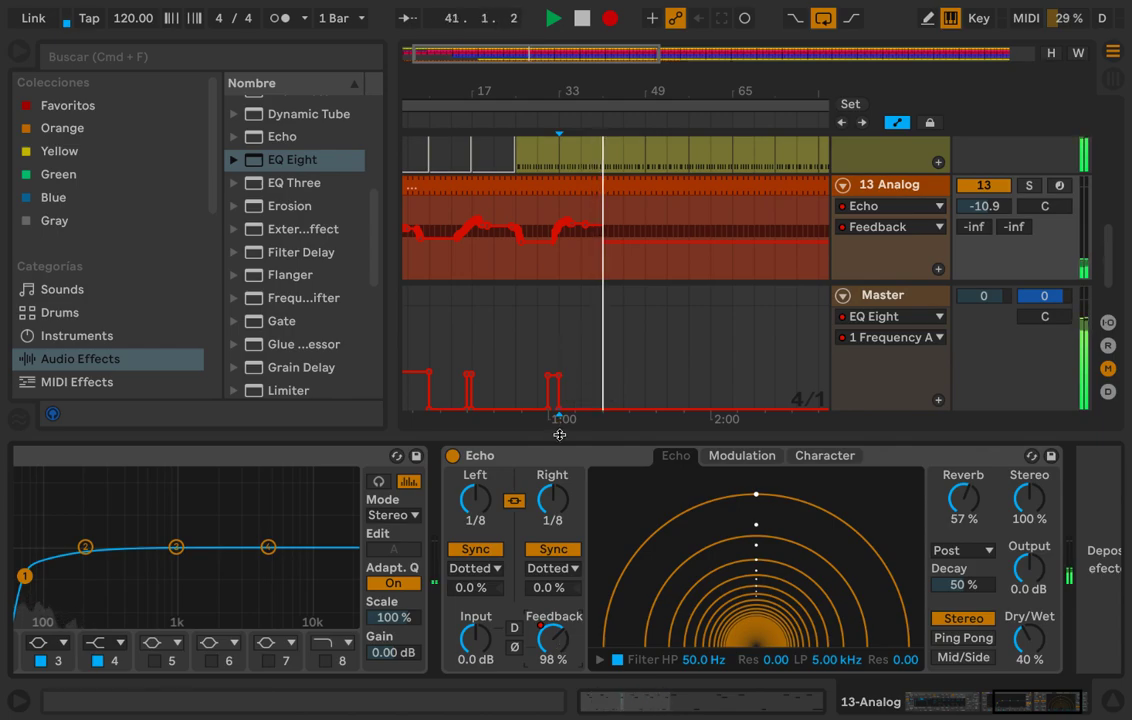
pyautogui.press('super+alt+l')
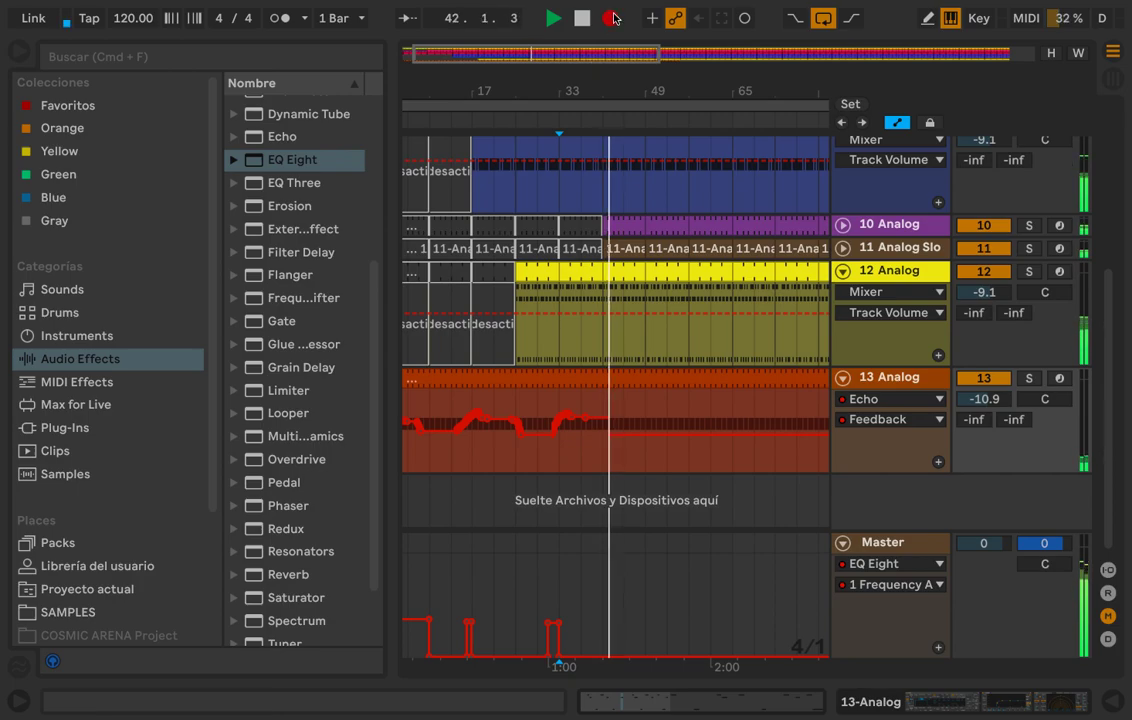